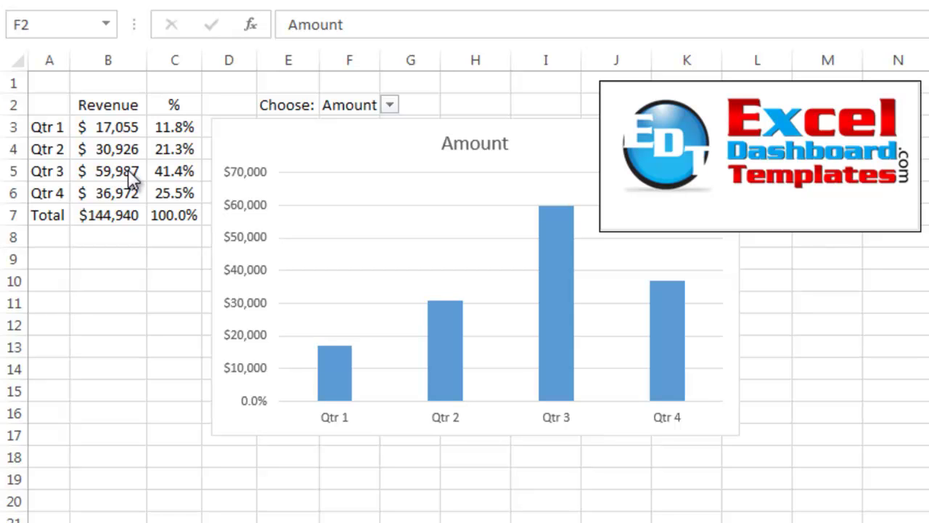
Switch the F2 selector to Percent and back to Amount to examine how the finished chart responds
key("alt+Tab")
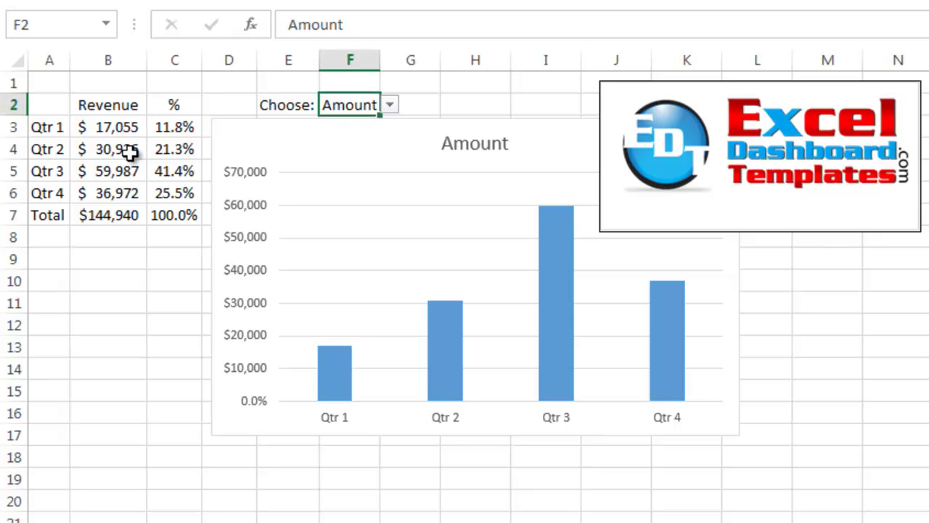
left_click(390, 106)
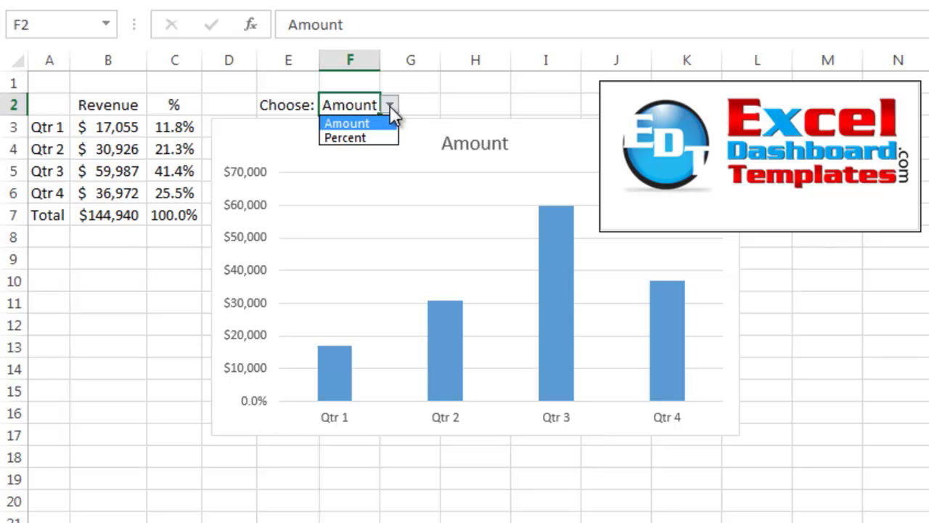
left_click(371, 137)
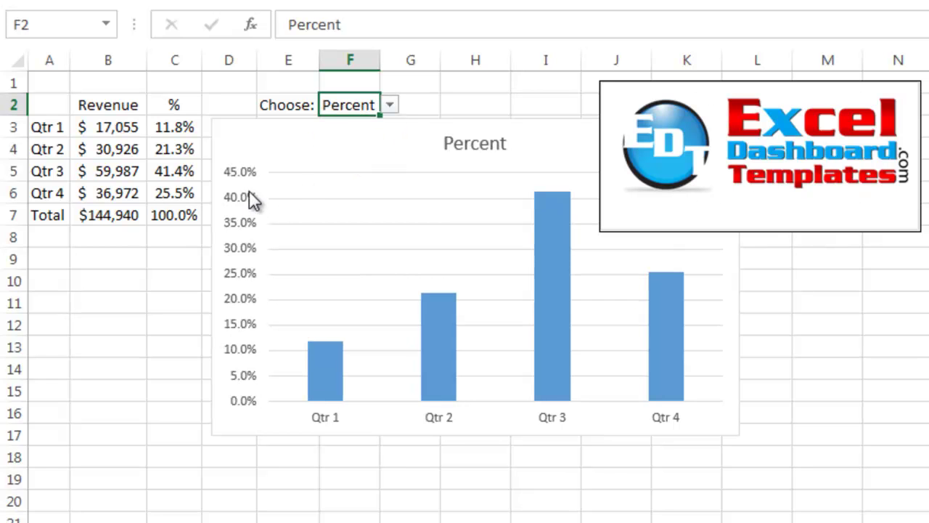
left_click(389, 106)
left_click(381, 125)
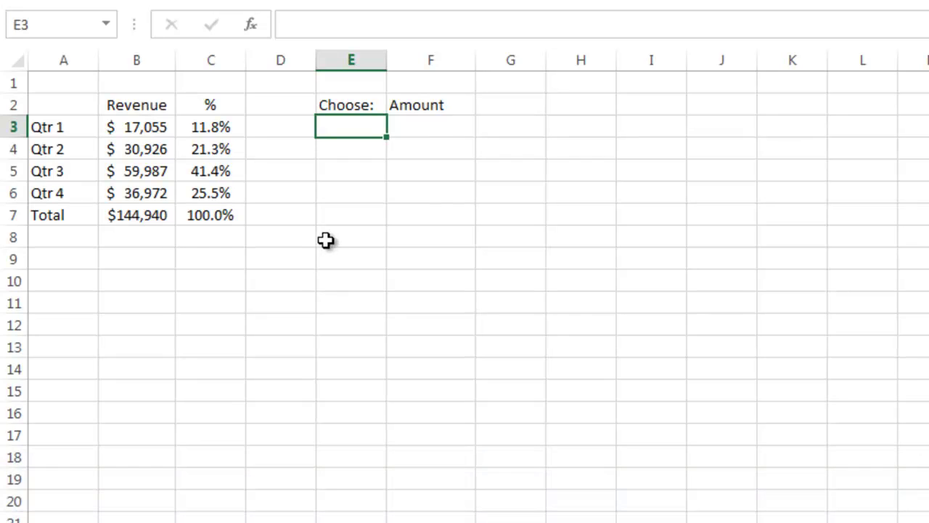
left_click(321, 218)
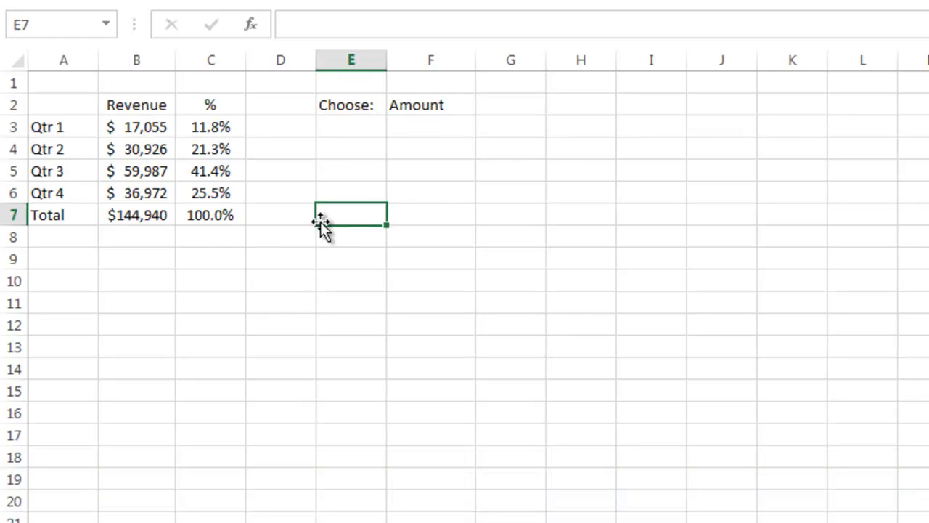
left_click(418, 106)
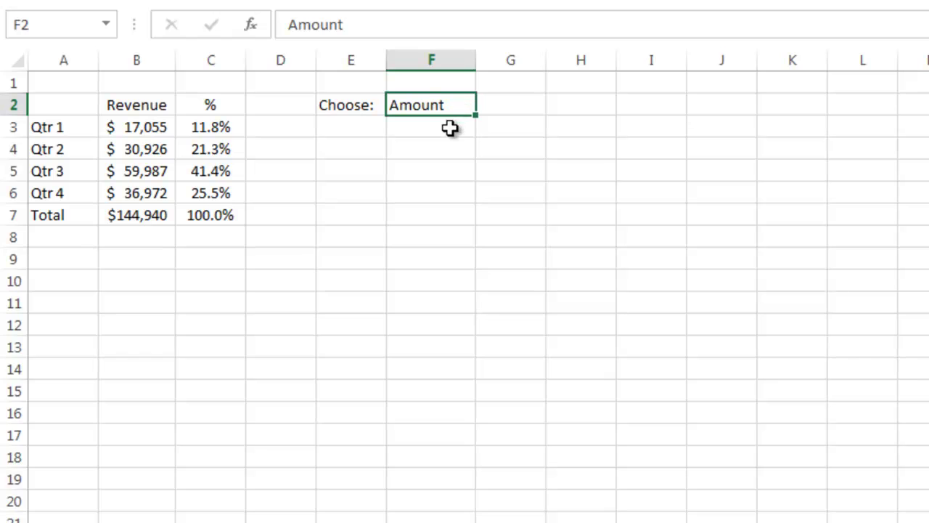
left_click(202, 151)
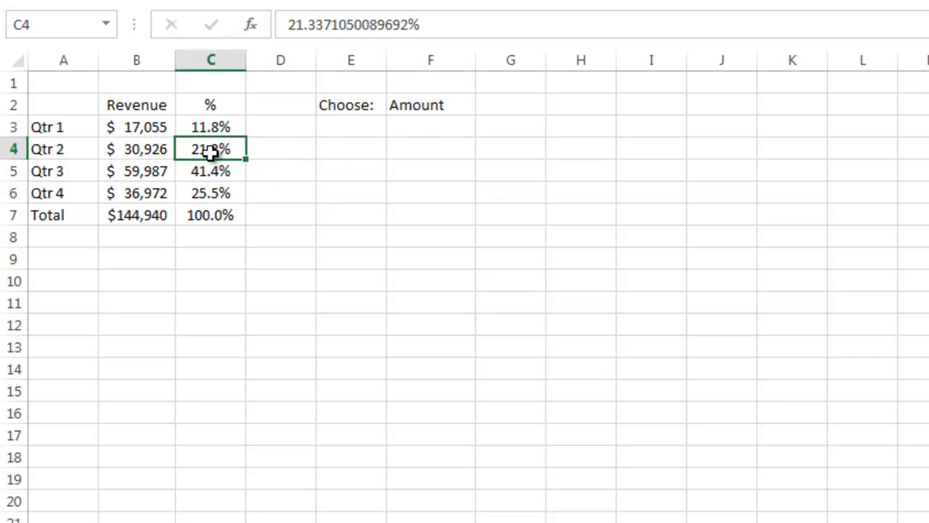
Link cell E3 to the first quarter label with the formula =A3
left_click(345, 129)
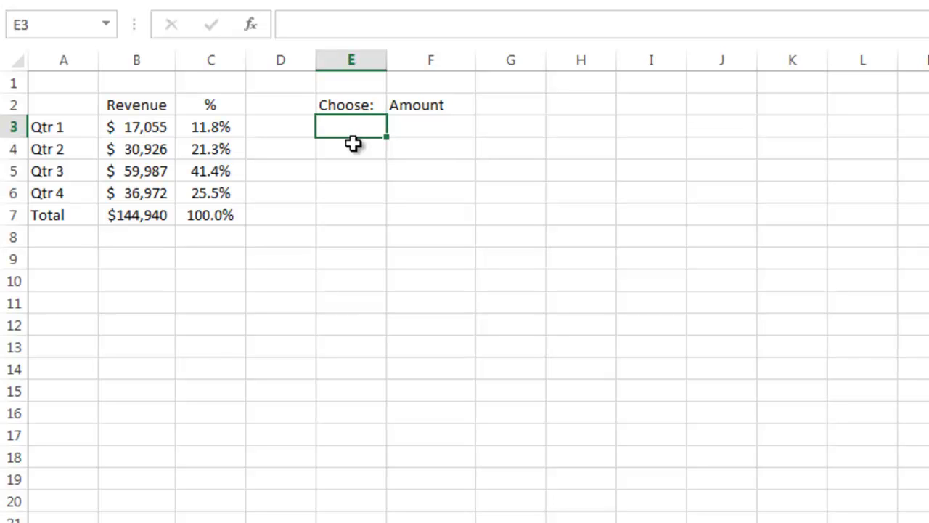
type("=")
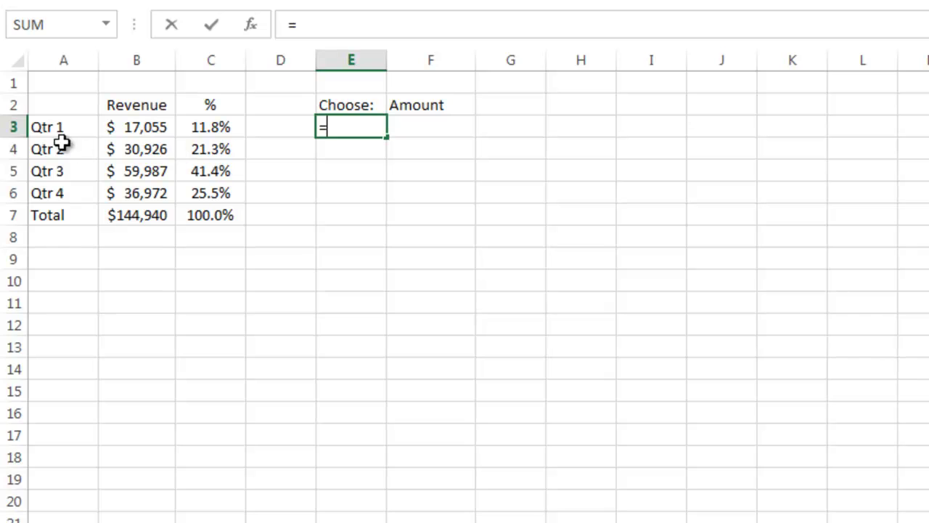
left_click(40, 125)
key("Return")
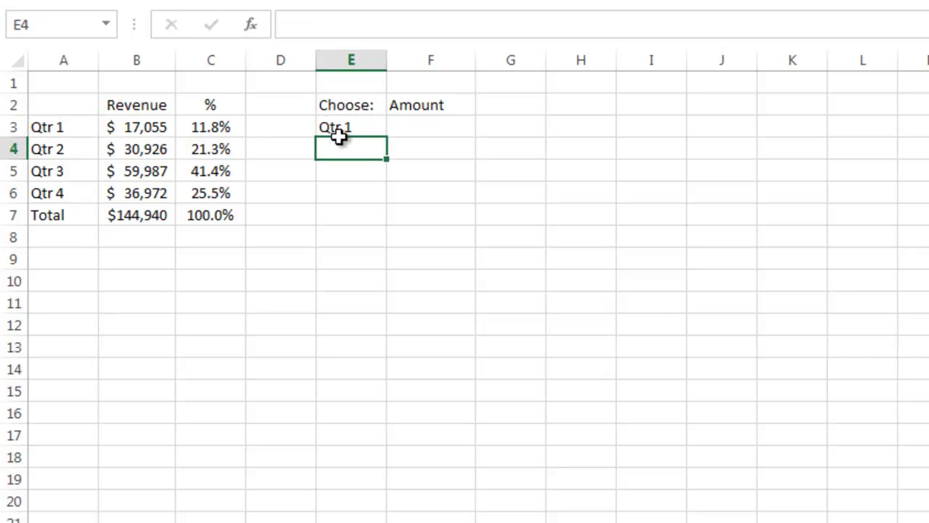
Enter the formula =IF($F$2="Amount",B3,NA()) in cell F3 to return the first quarter's revenue
left_click(433, 131)
double_click(433, 132)
type("=")
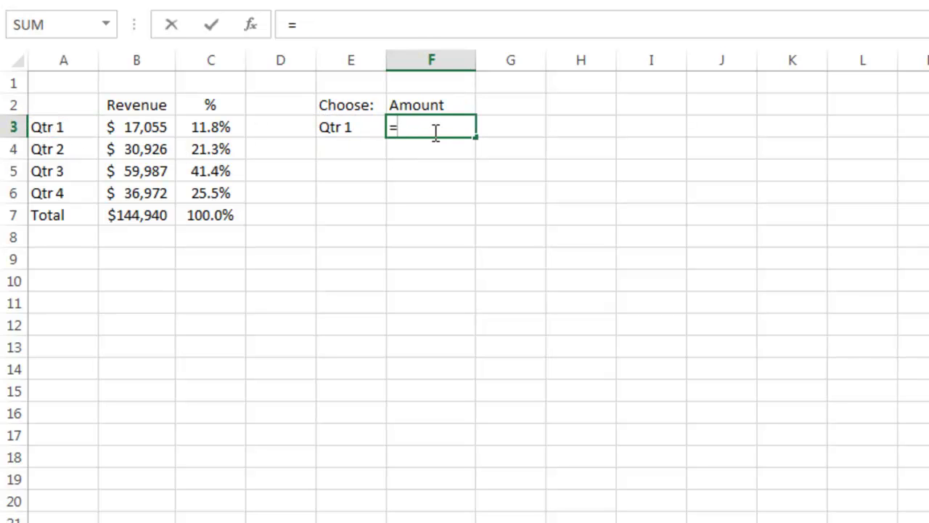
type("if(")
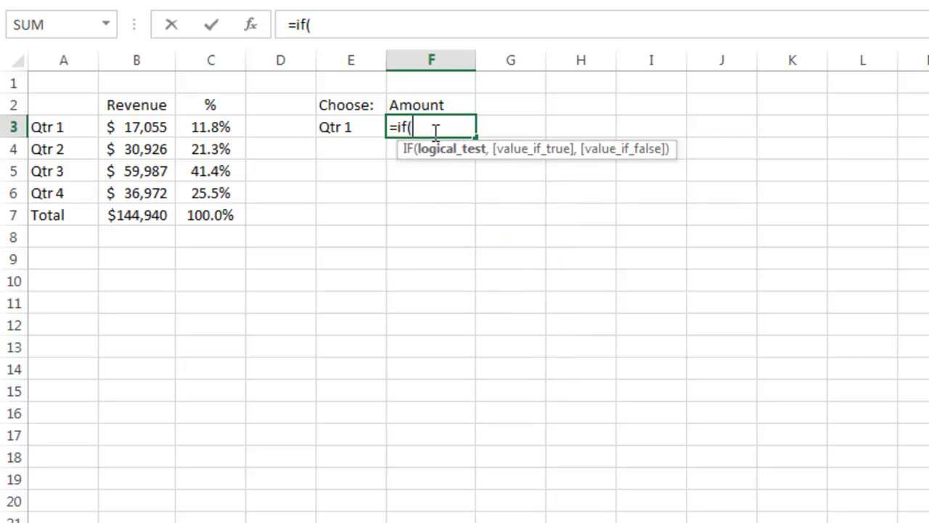
left_click(399, 106)
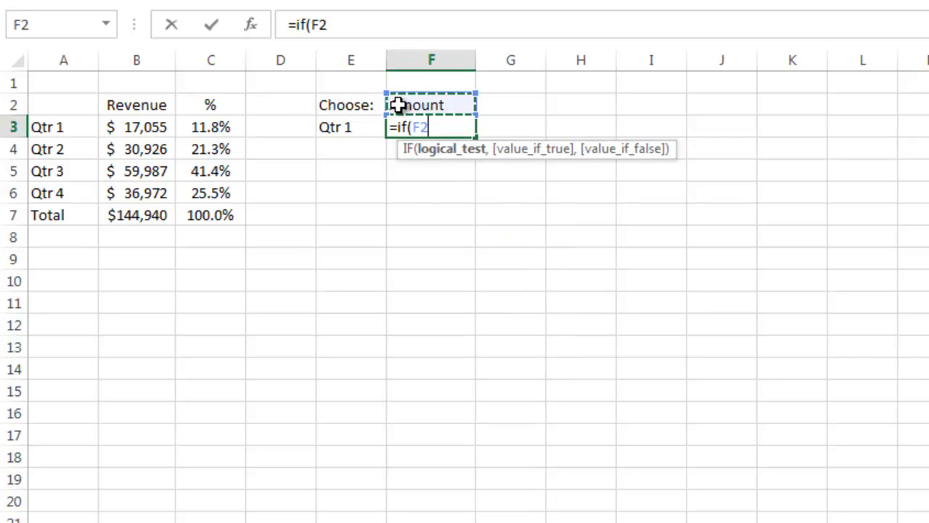
type("=")
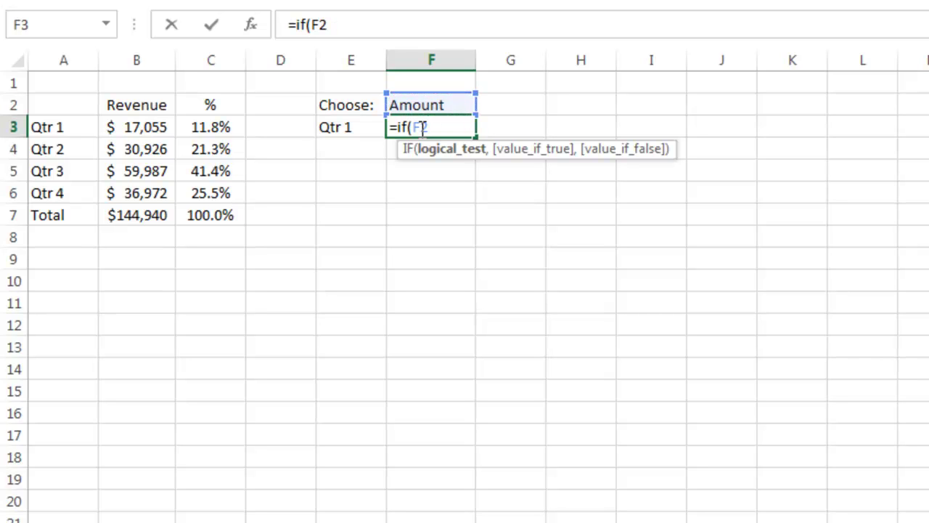
key("F4")
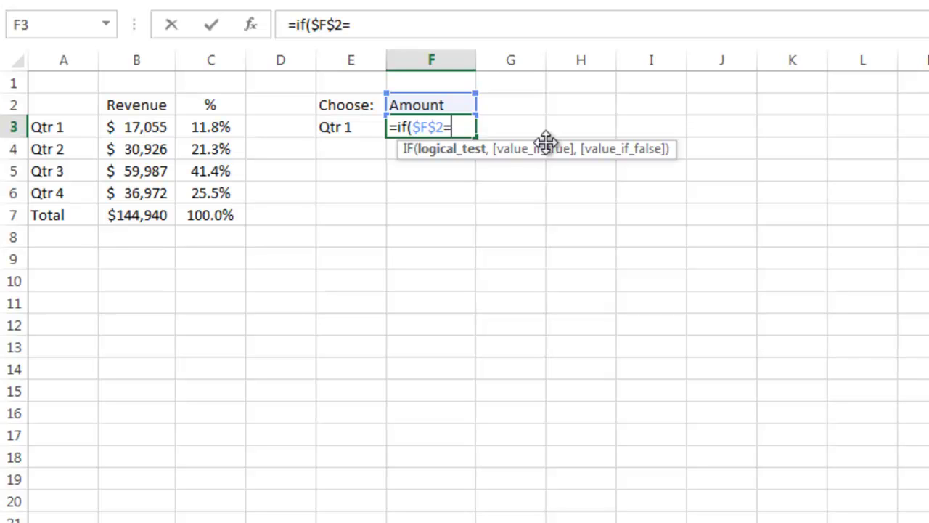
type("=\"Amount")
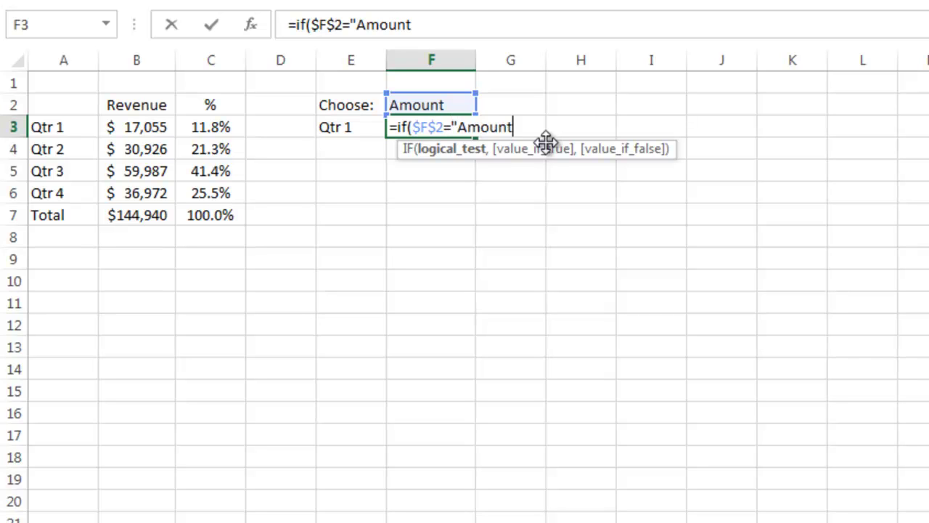
type("\",")
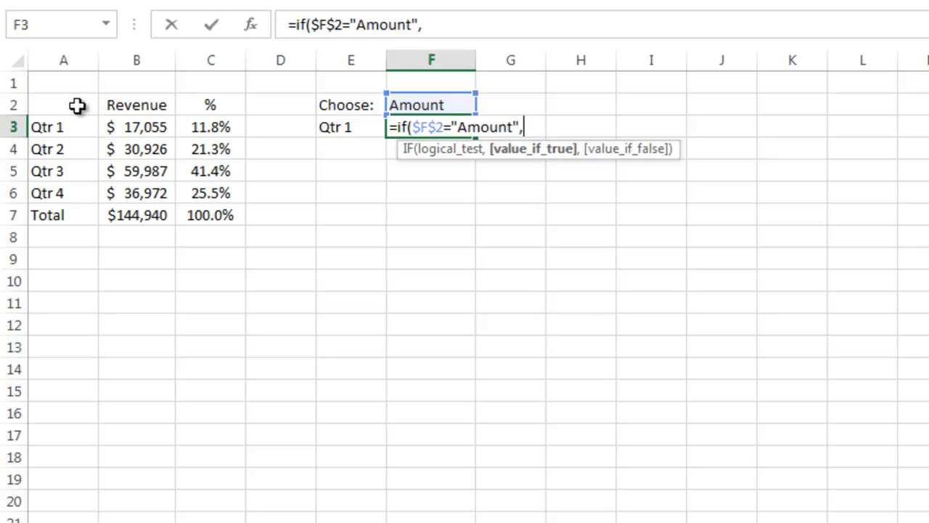
left_click(138, 136)
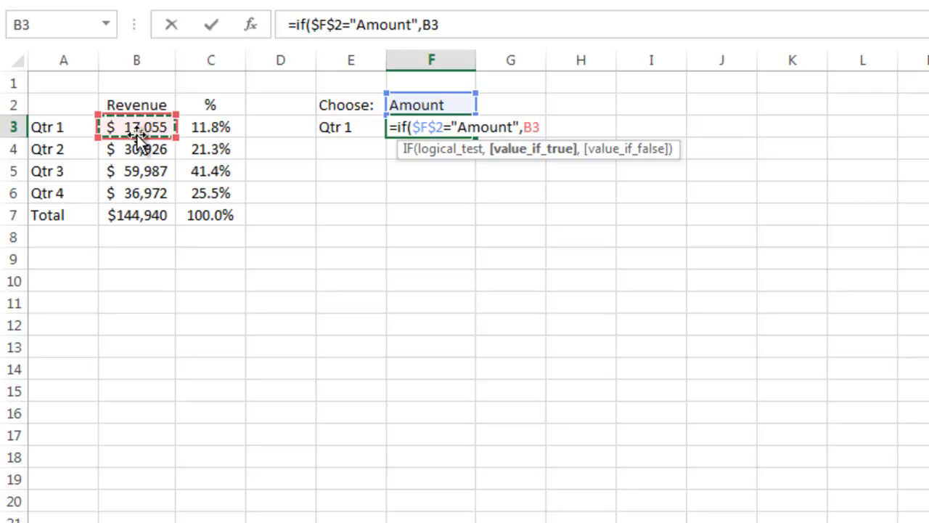
type(",")
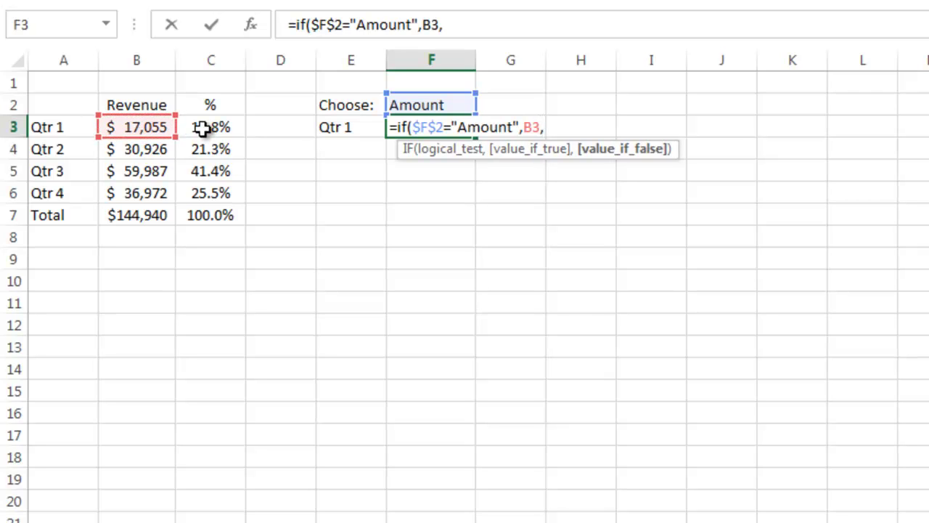
type("na())")
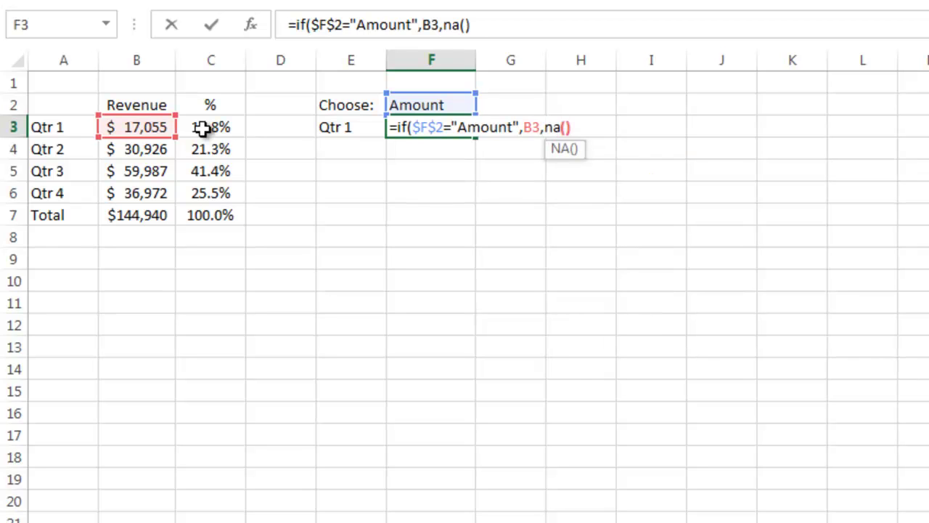
key("Return")
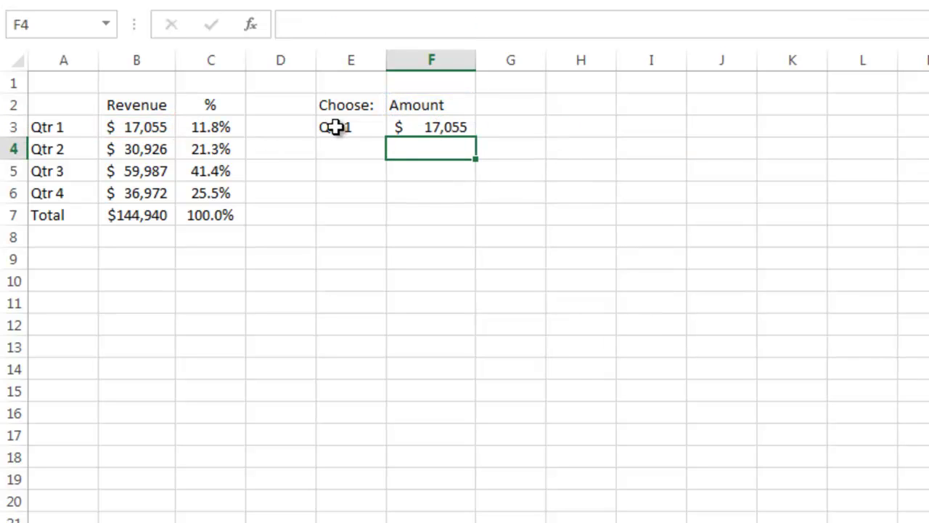
Enter the formula =IF($F$2="Percent",C3,NA()) in cell G3 to return the first quarter's percentage
left_click(431, 127)
left_click(496, 128)
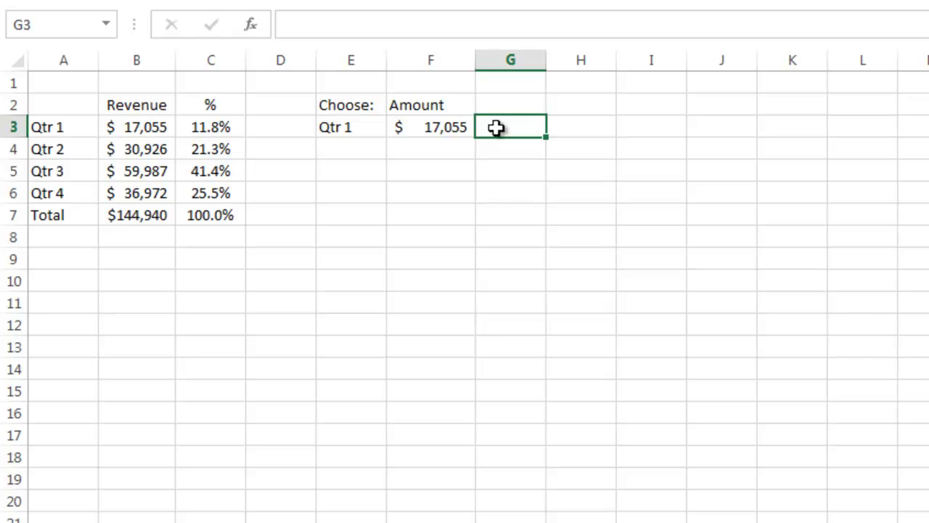
type("=")
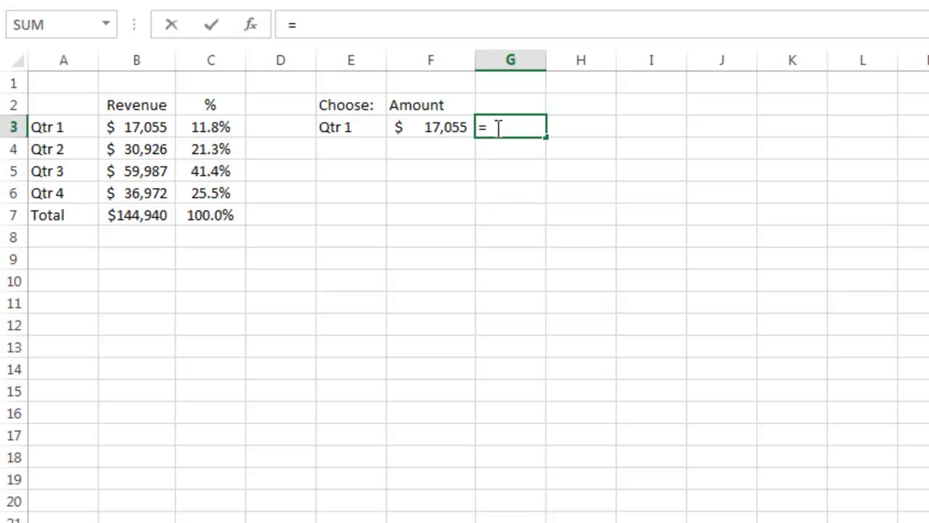
type("if")
key("Tab")
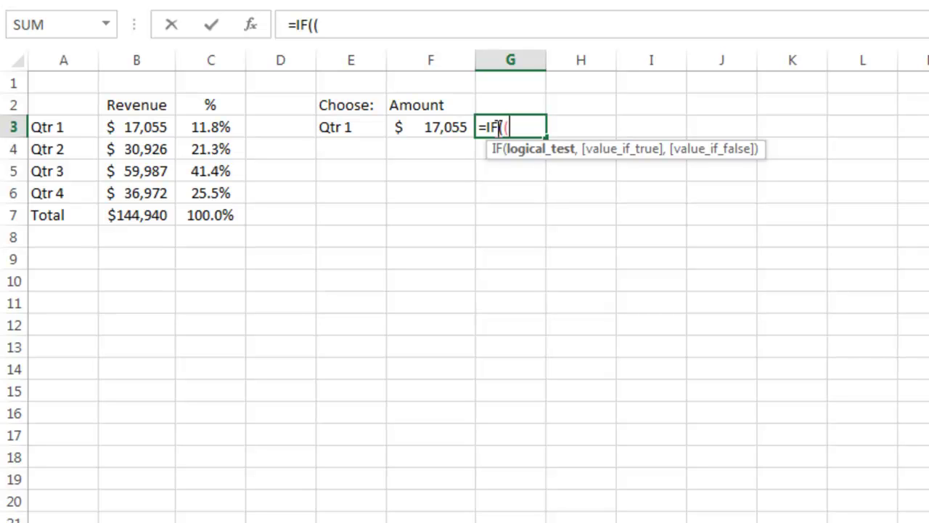
left_click(440, 107)
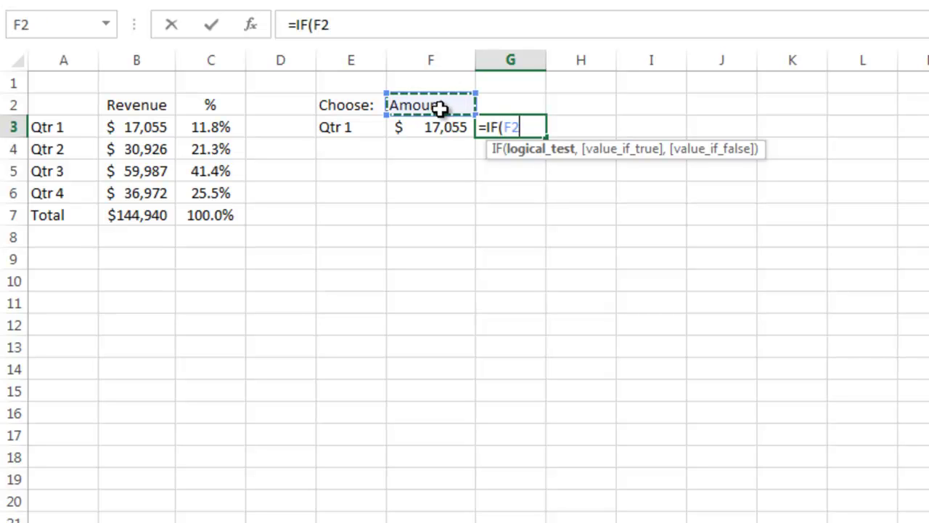
key("F4")
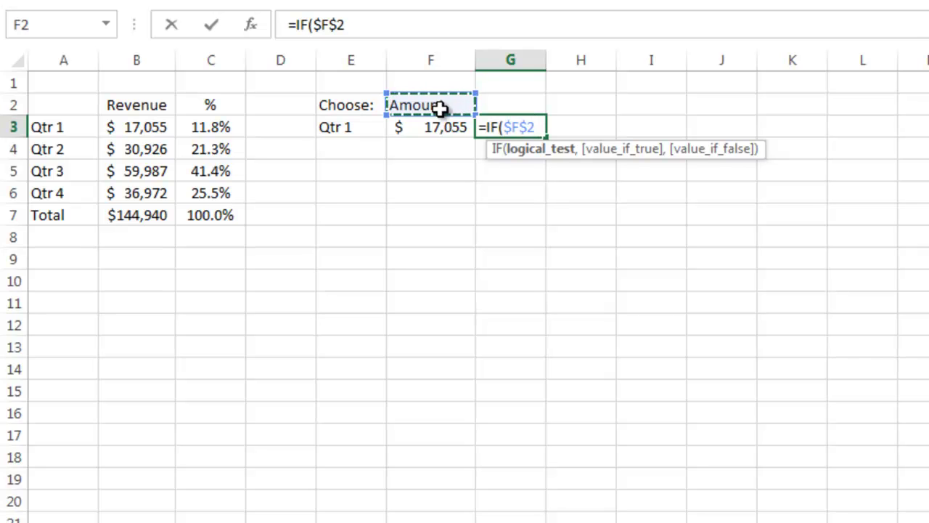
type(",")
key("BackSpace")
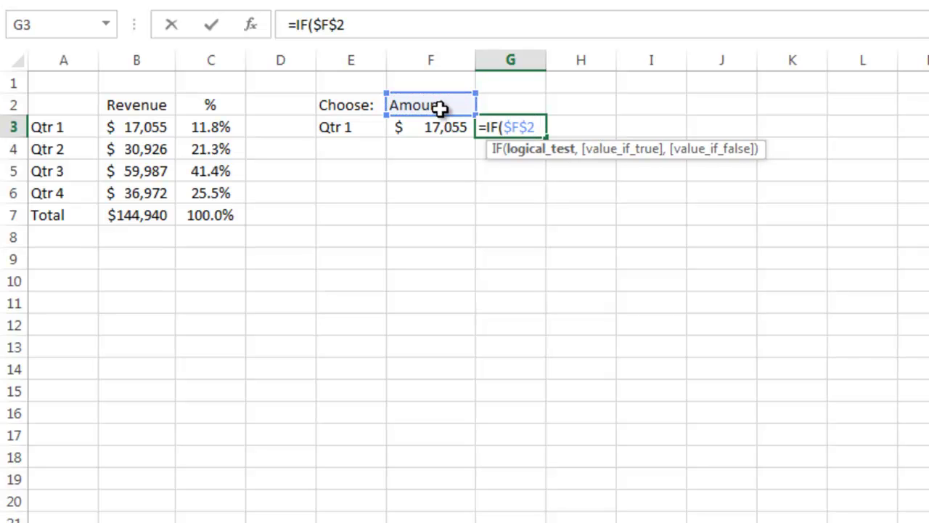
type("=\"Percen")
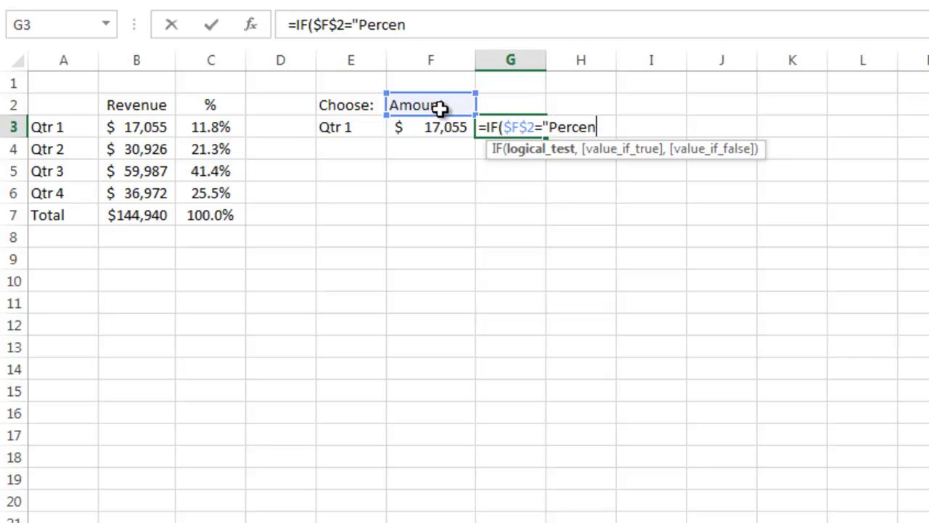
type("t\",")
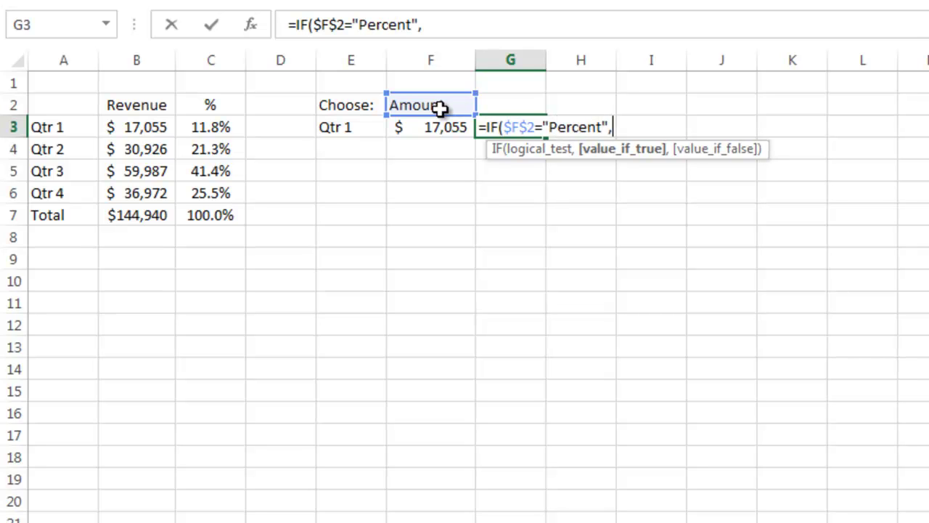
left_click(196, 127)
type(",na()")
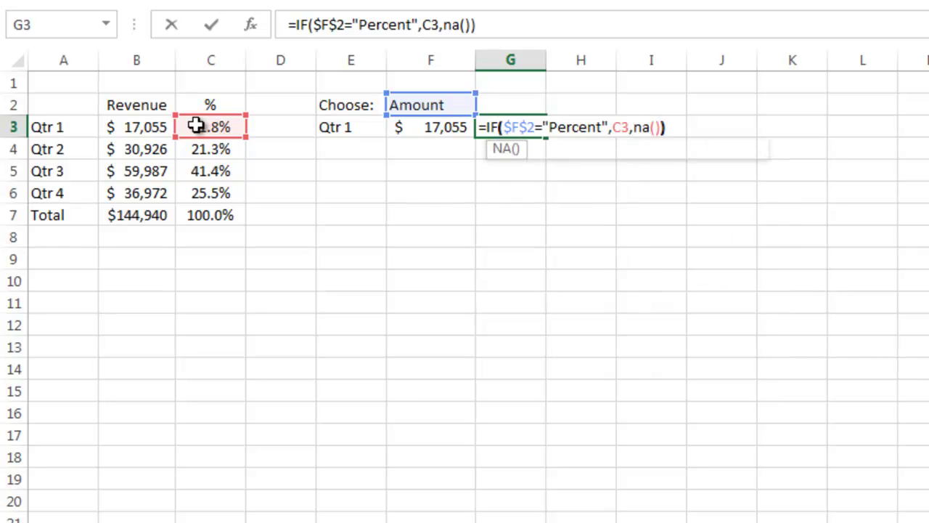
key("Return")
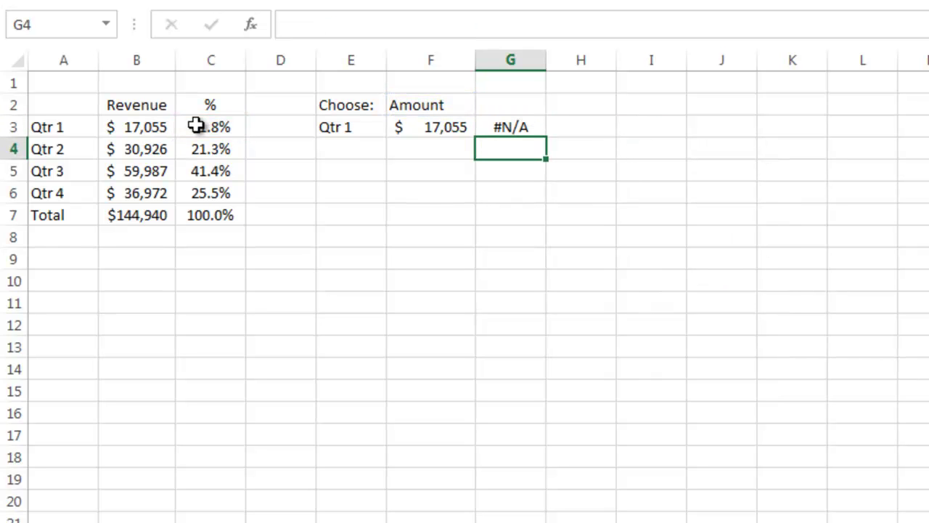
Fill the E3:G3 formulas down through row 7, and clear the copied Total entries in E7:G7
left_click_drag(323, 135, 531, 216)
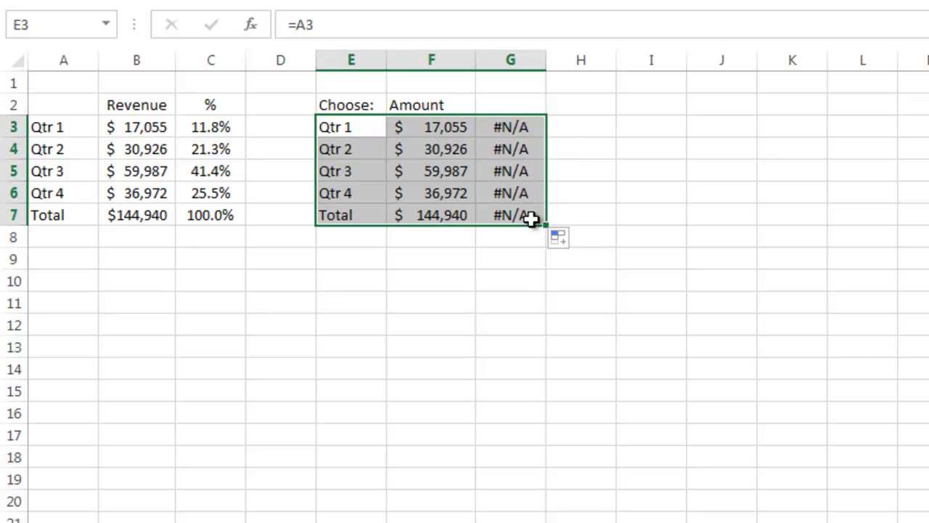
left_click(397, 214)
left_click_drag(361, 214, 508, 232)
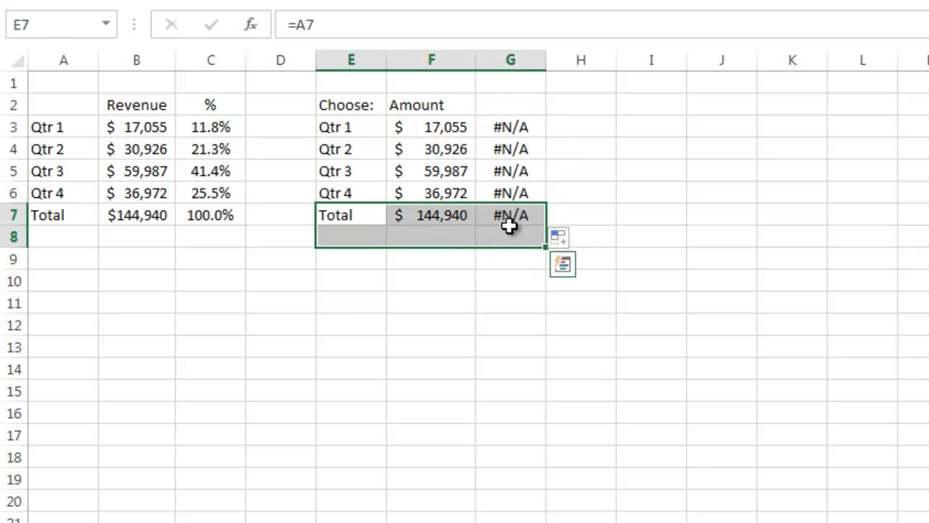
key("Delete")
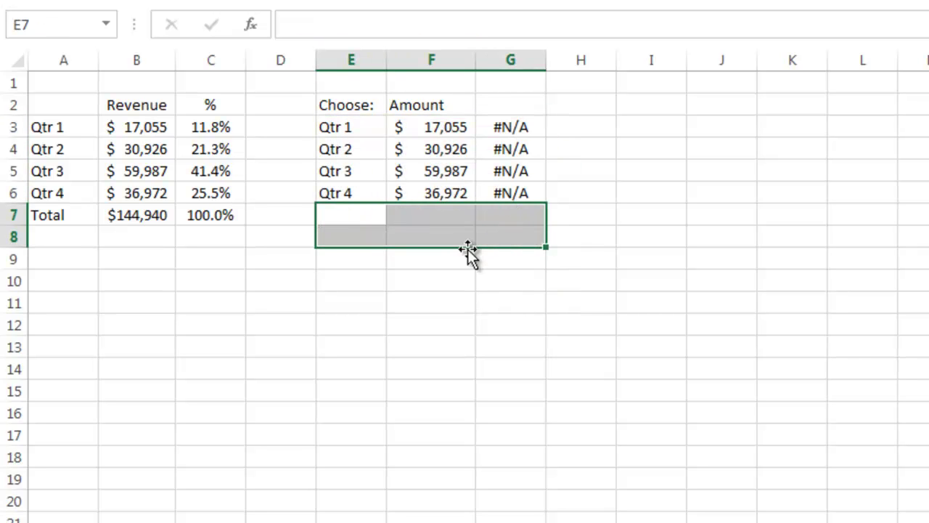
Set the selector in cell F2 to Percent
left_click(277, 145)
left_click(459, 108)
left_click(484, 106)
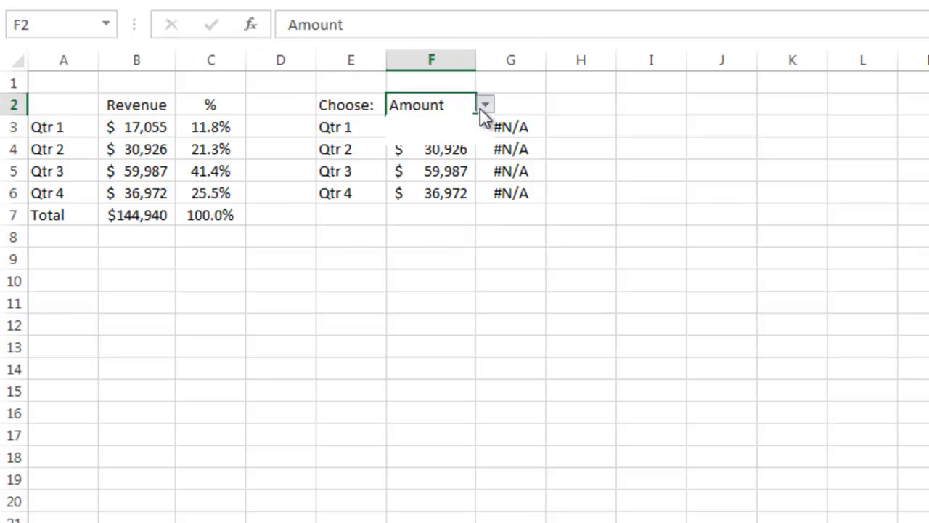
left_click(481, 138)
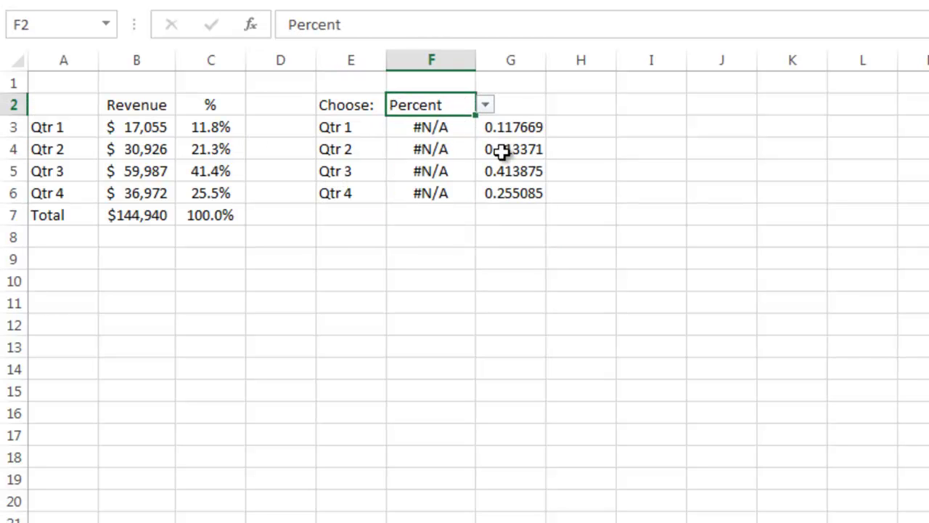
Format G3:G6 as percentages without decimals and F3:F6 as currency with two decimals
left_click(496, 128)
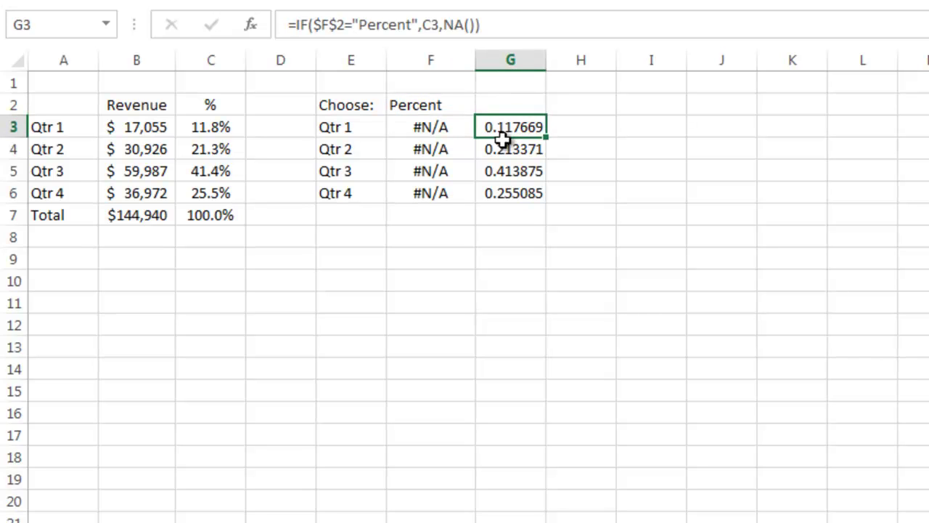
left_click_drag(503, 138, 504, 189)
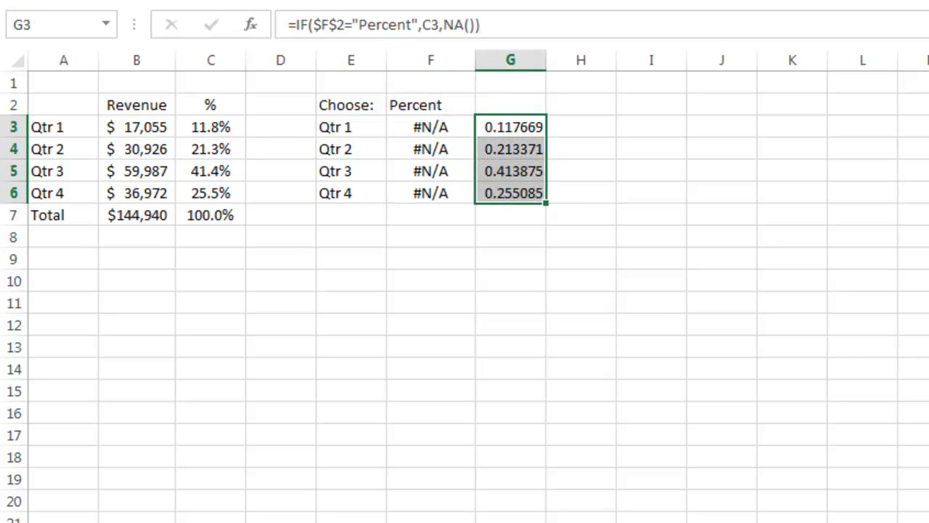
key("ctrl+shift+5")
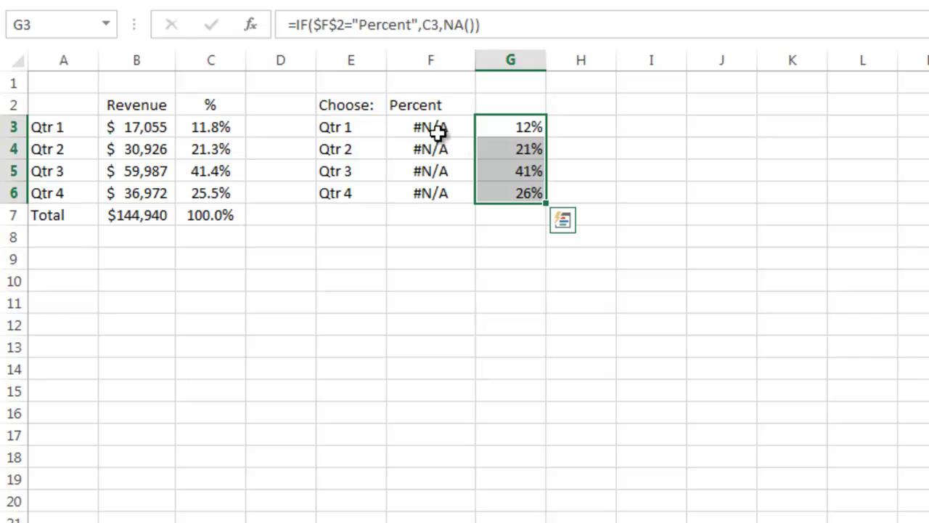
left_click_drag(436, 129, 443, 191)
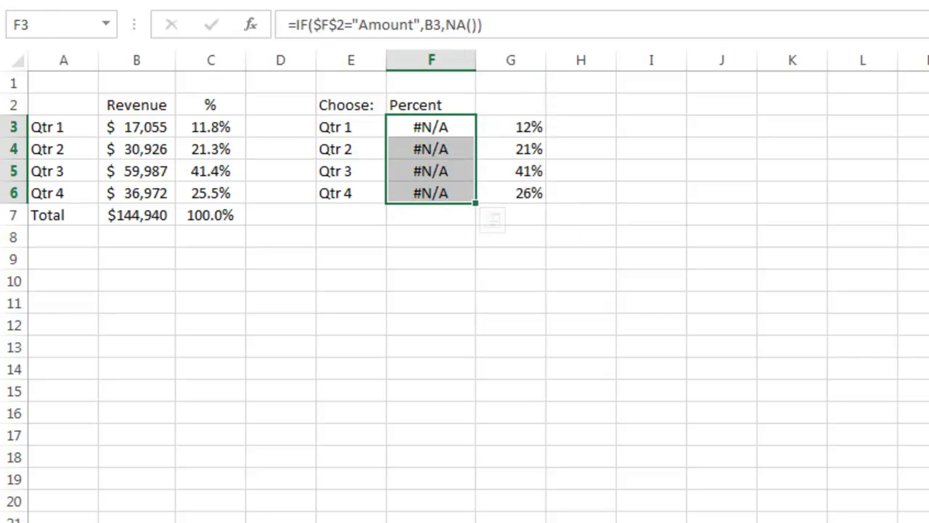
left_click(551, 107)
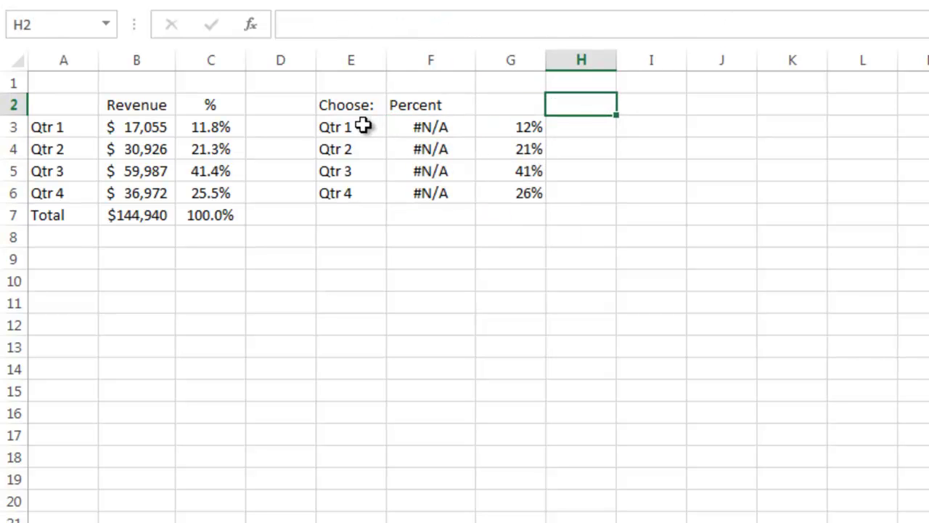
Insert a clustered column chart from E3:G6 and place it below the F2 selector, starting around row 4
left_click_drag(365, 124, 529, 197)
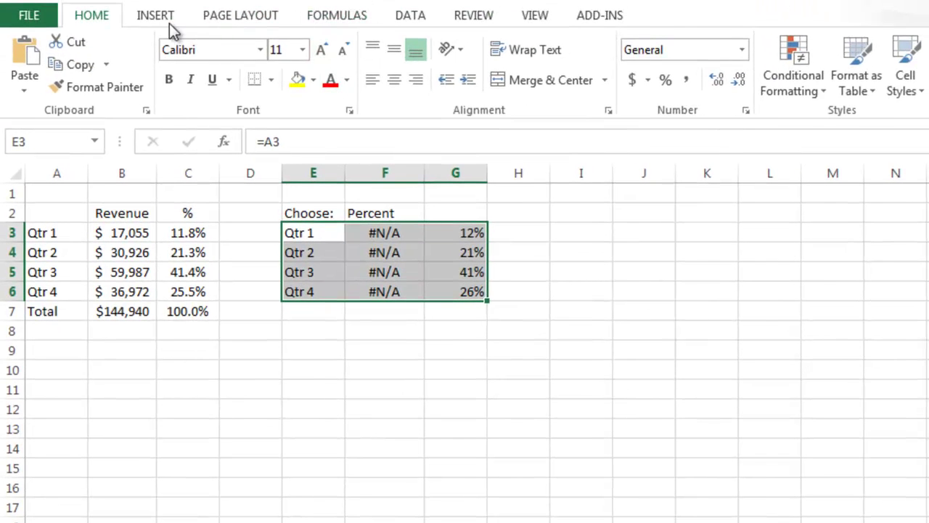
left_click(155, 0)
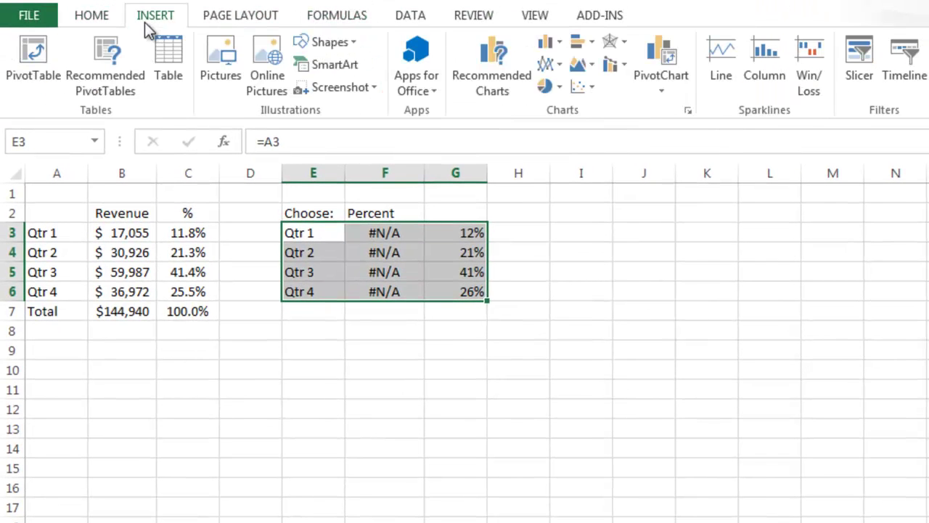
left_click(545, 43)
left_click(583, 112)
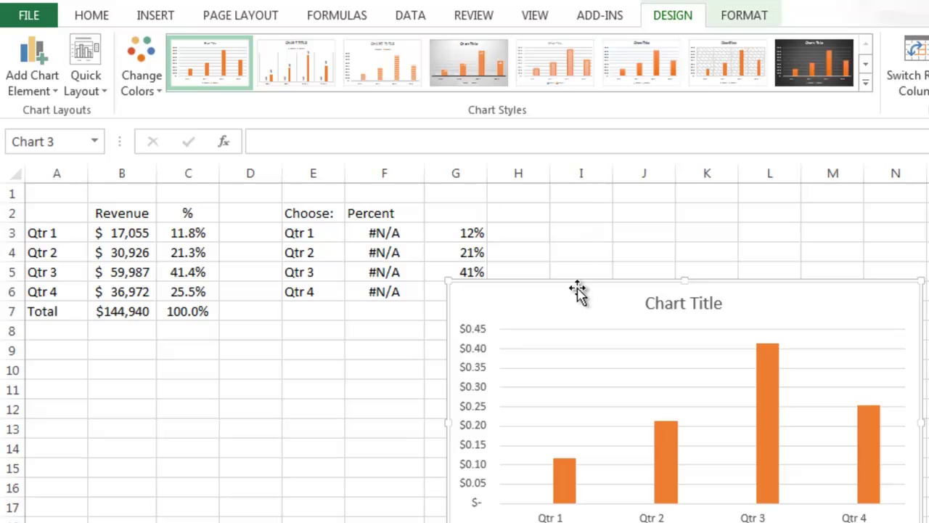
left_click_drag(577, 290, 373, 257)
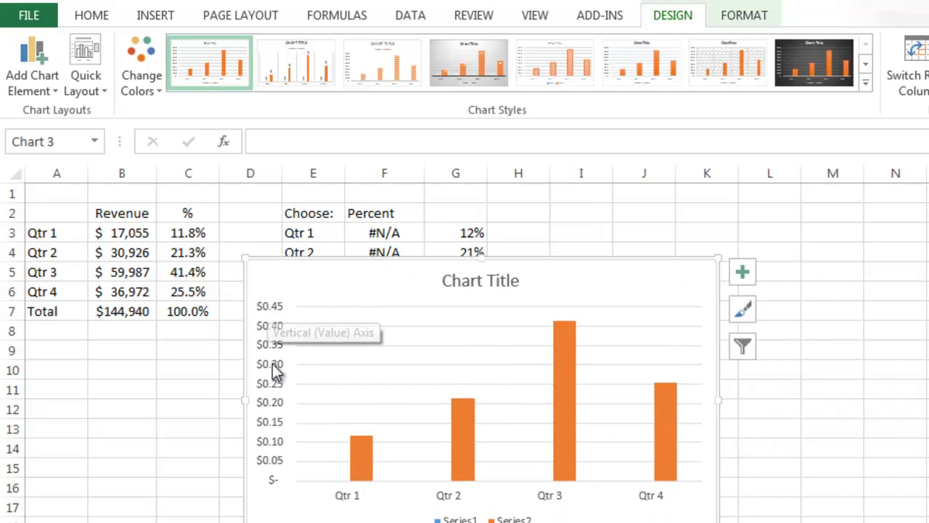
Switch the F2 selector between Amount and Percent to check how the chart's columns and axis number format respond
left_click(407, 214)
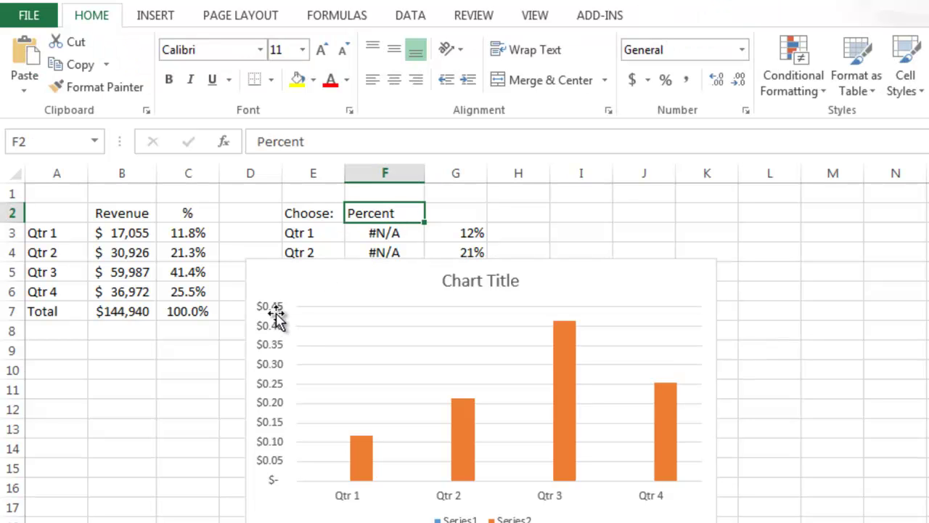
left_click(431, 214)
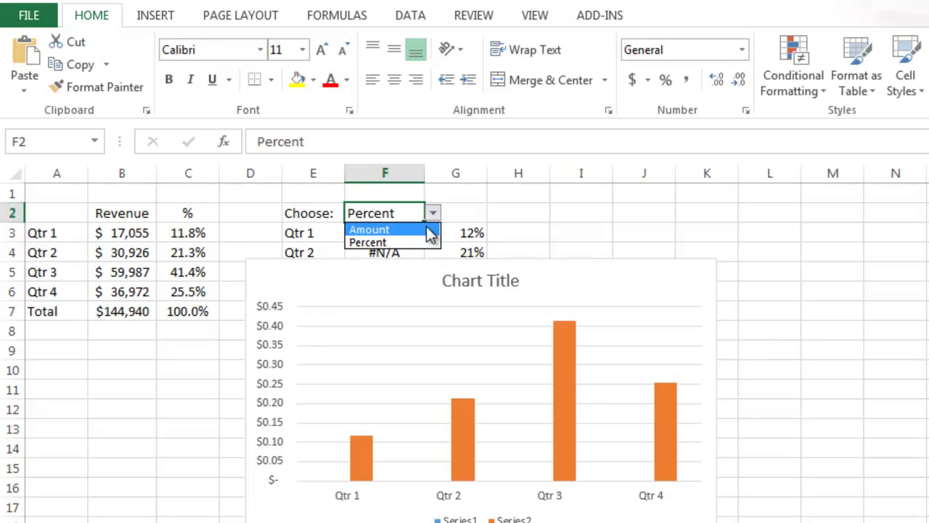
left_click(430, 231)
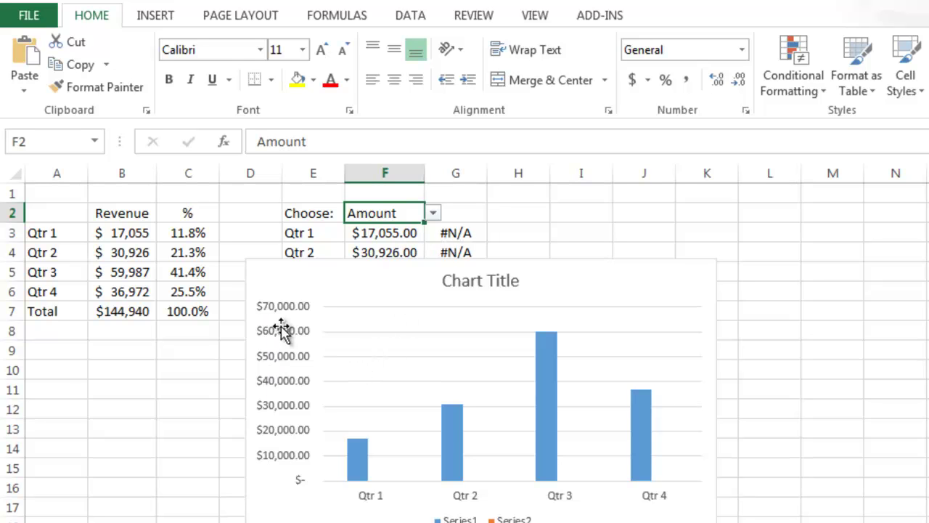
left_click(432, 214)
left_click(418, 243)
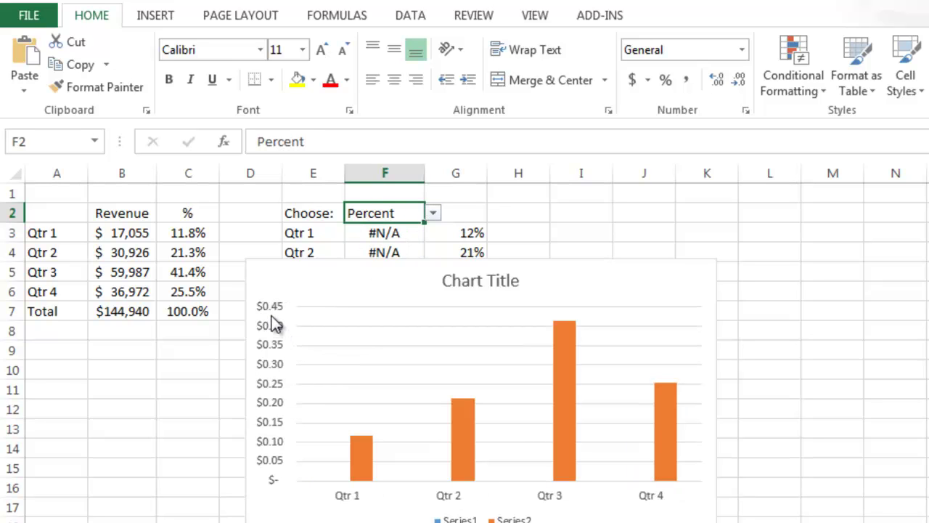
left_click(433, 214)
left_click(425, 230)
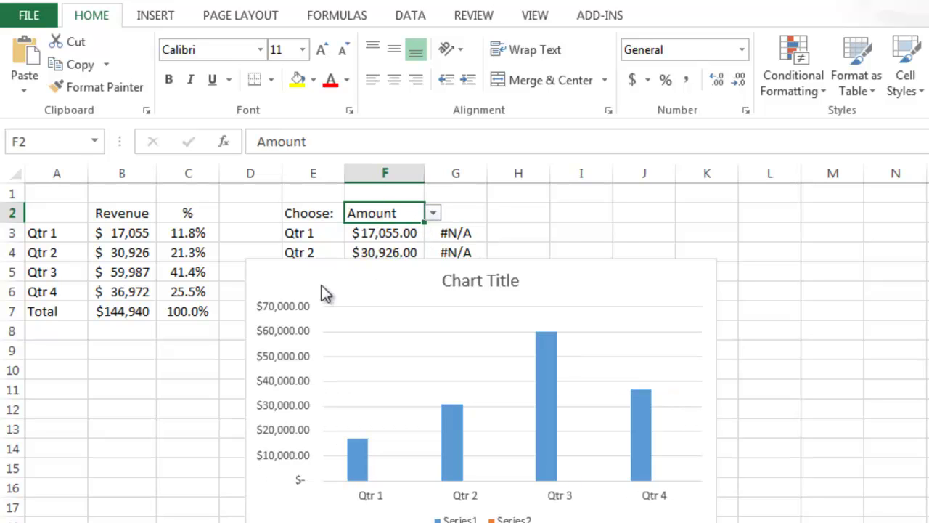
left_click(433, 217)
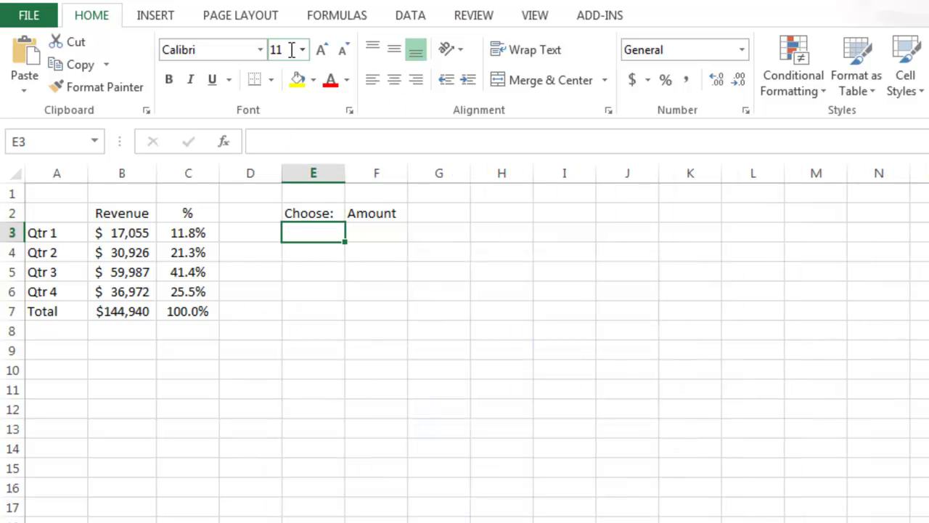
On the NameBased sheet, start a new workbook-scoped defined name called ChooseChart
left_click(312, 20)
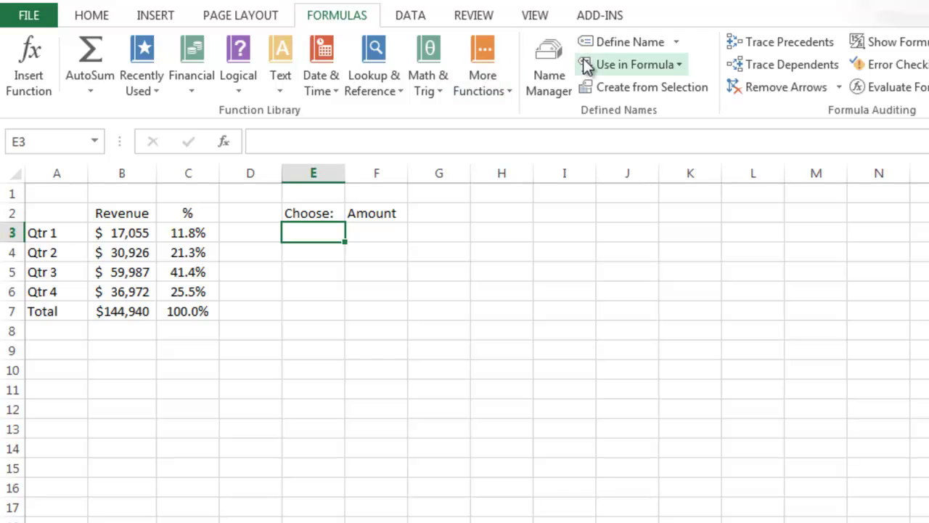
left_click(559, 68)
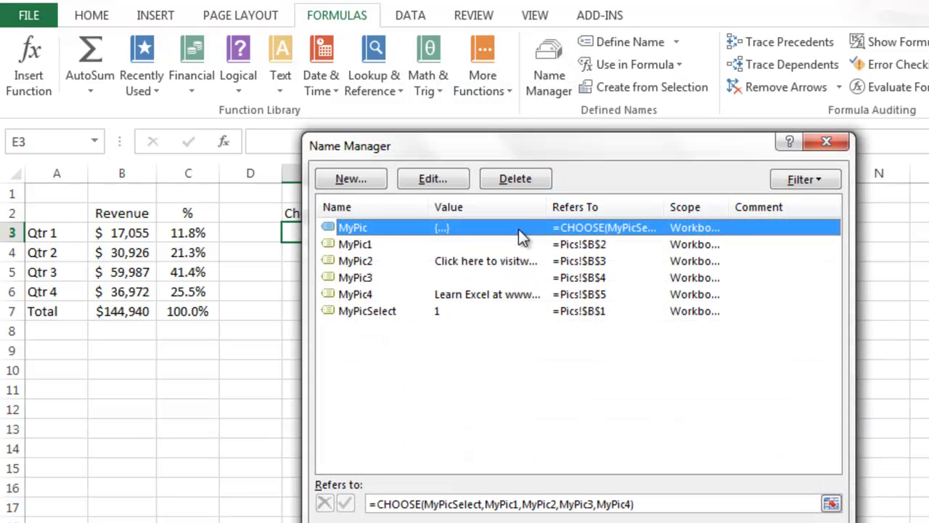
left_click(375, 177)
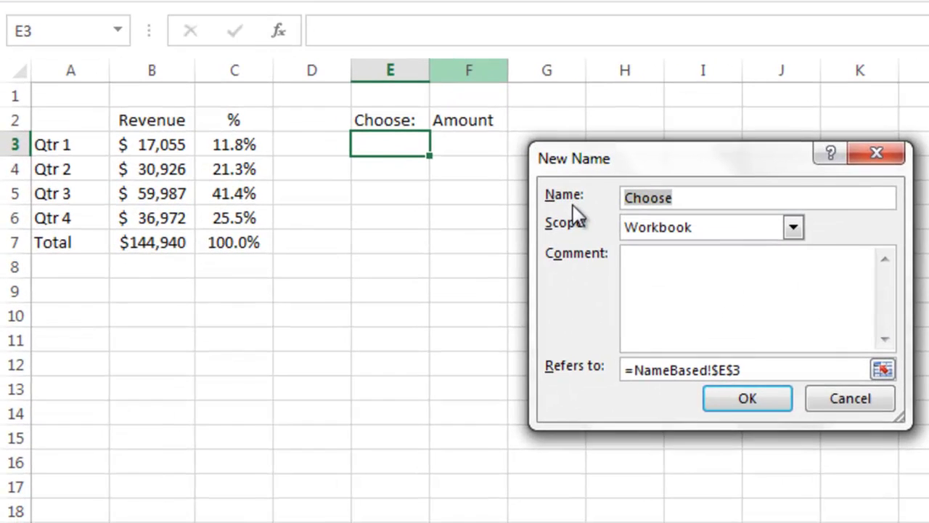
left_click(683, 201)
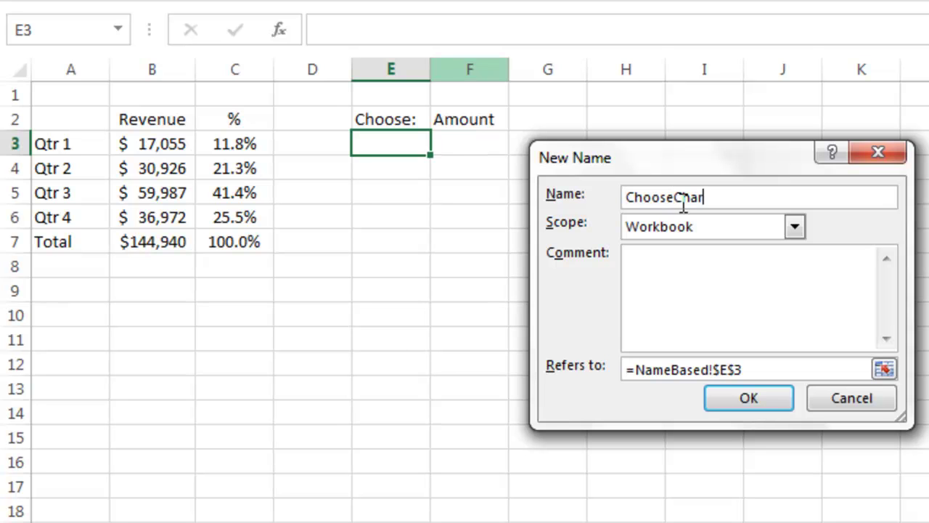
Define ChooseChart as =IF(NameBased!$F$2="Amount",NameBased!$B$3:$B$6,NameBased!$C$3:$C$6) and close the Name Manager
left_click(712, 369)
left_click_drag(711, 369, 768, 369)
key("BackSpace")
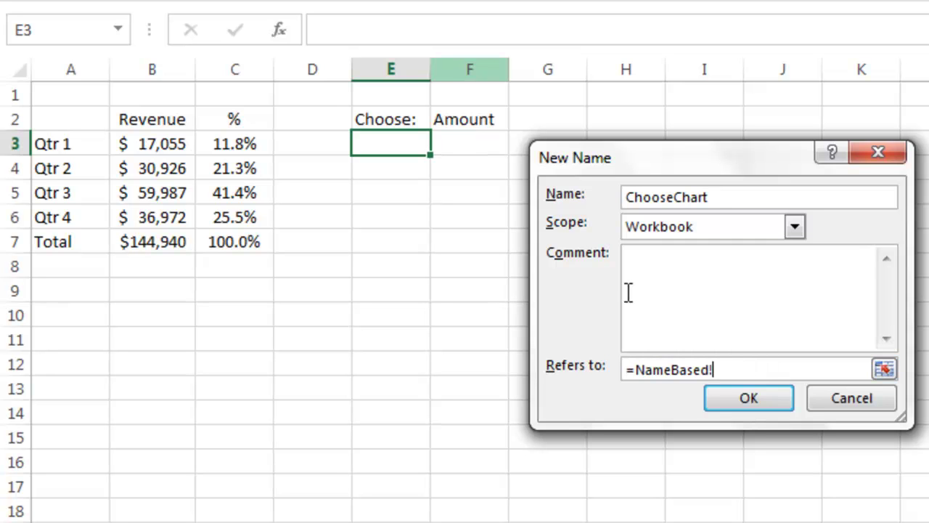
key("BackSpace")
key("BackSpace")
key("BackSpace")
key("BackSpace")
key("BackSpace")
key("BackSpace")
key("BackSpace")
key("BackSpace")
key("BackSpace")
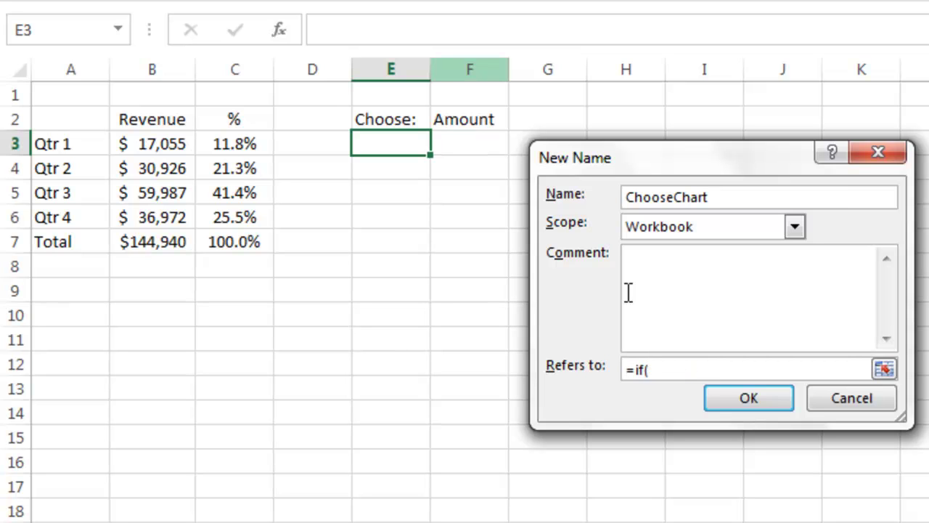
left_click(488, 122)
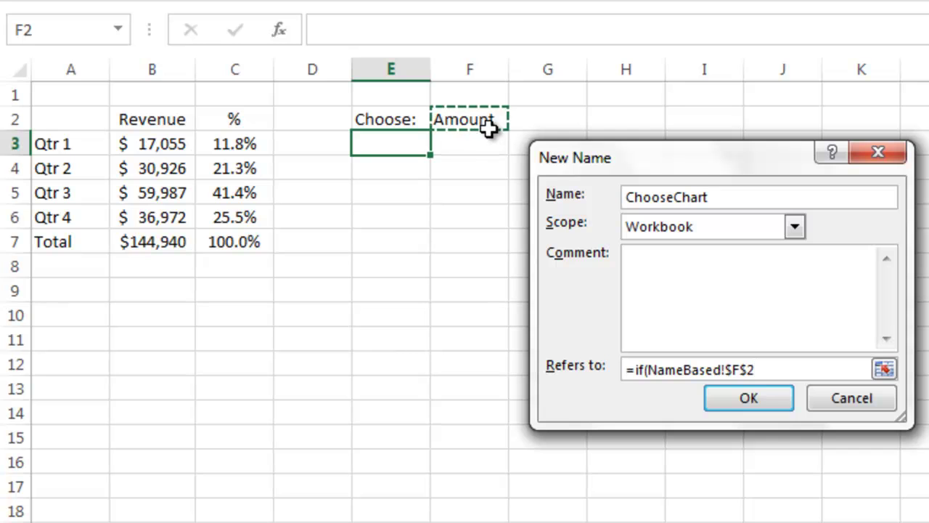
type("=\"Amount\",")
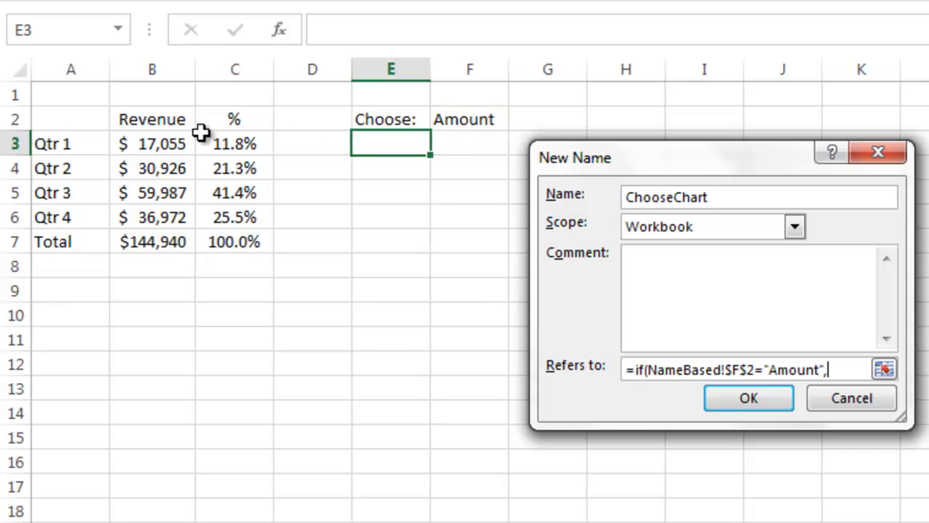
left_click_drag(149, 144, 149, 211)
type(",")
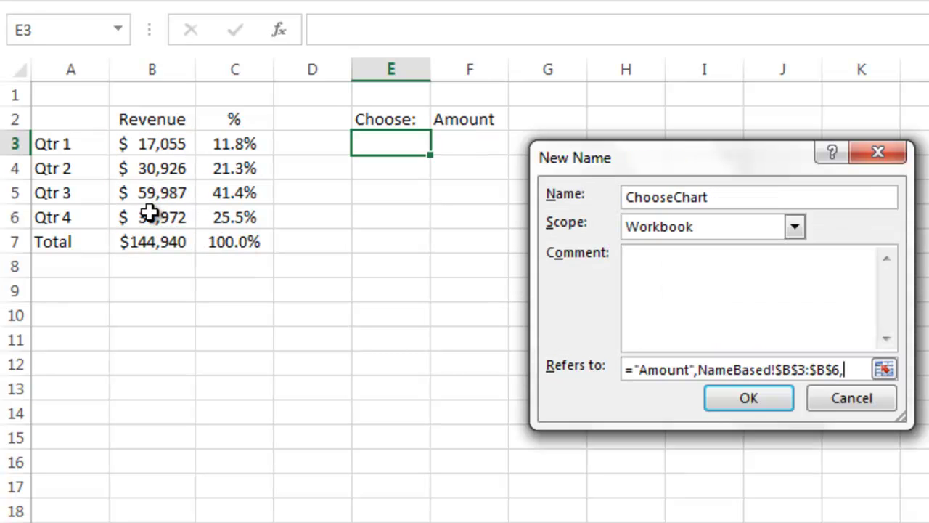
left_click_drag(233, 143, 234, 217)
key("Return")
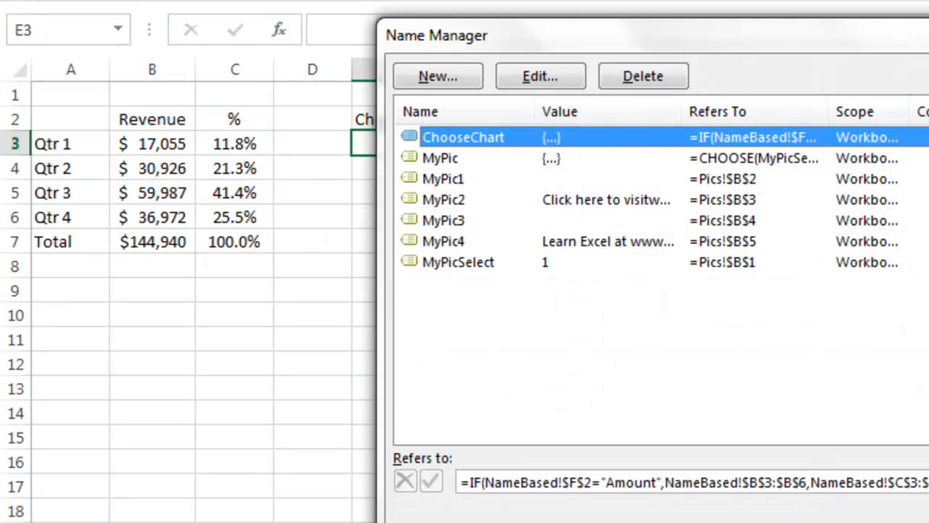
key("Escape")
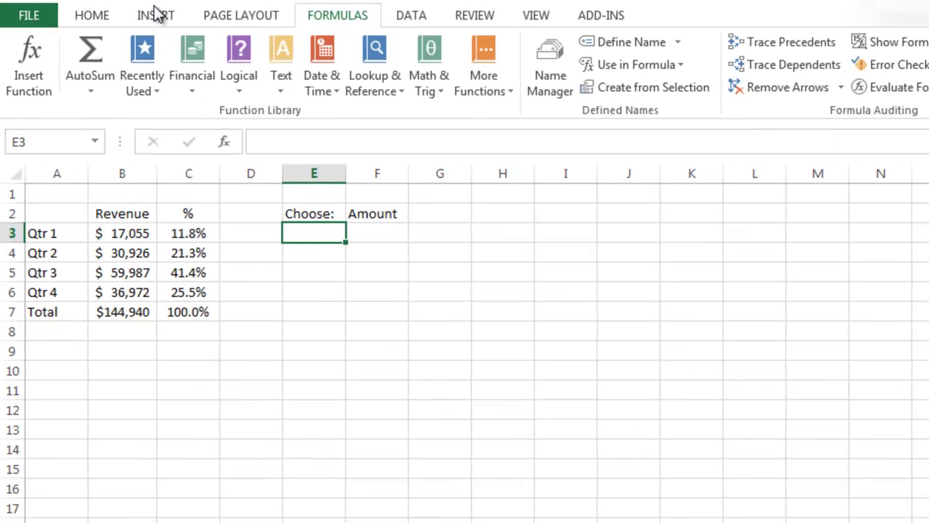
Insert a clustered column chart on the NameBased sheet and place it just below the Choose: selector in row 2
left_click(155, 15)
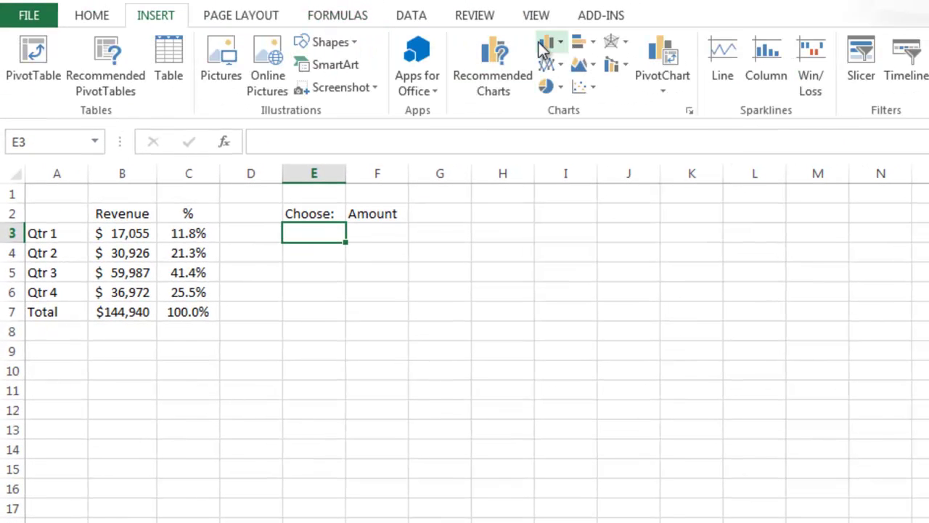
left_click(539, 43)
left_click(555, 106)
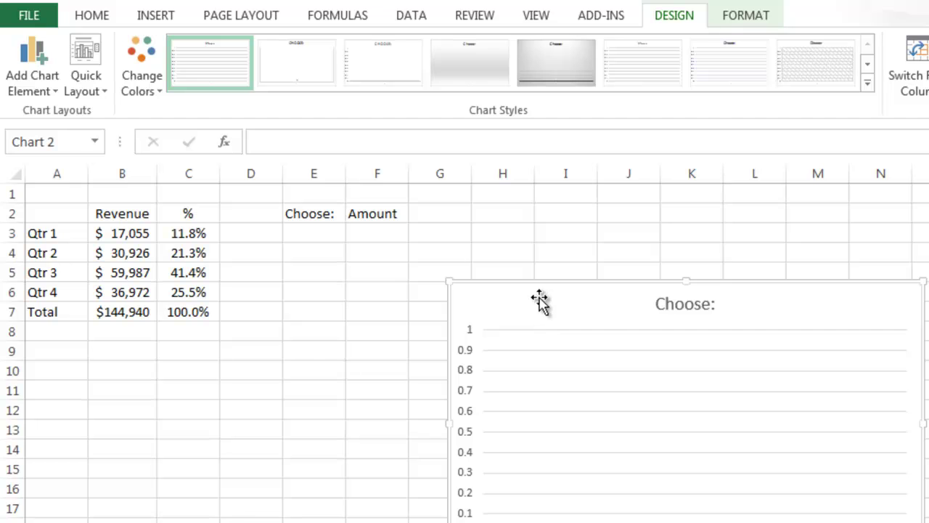
left_click_drag(539, 284, 348, 238)
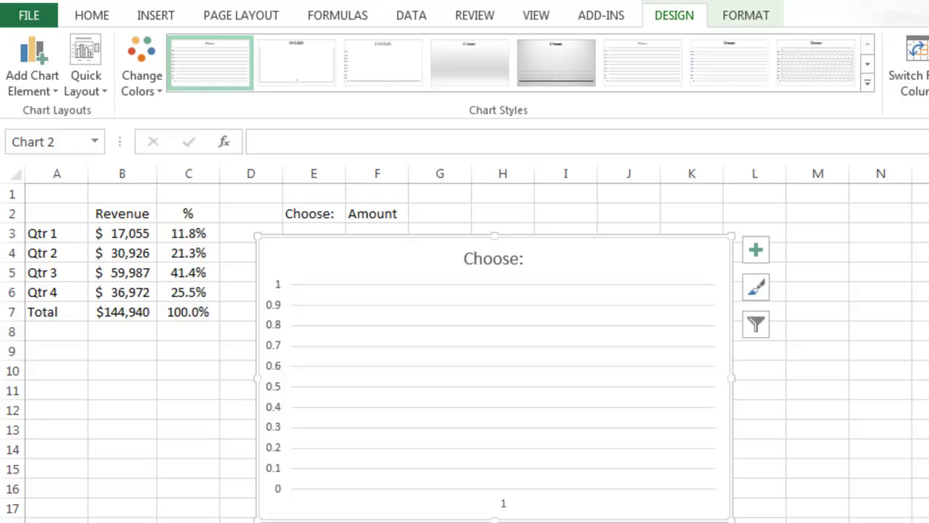
Change the Choose: series values in the chart's data source to =NameBased!choosechart
left_click(922, 69)
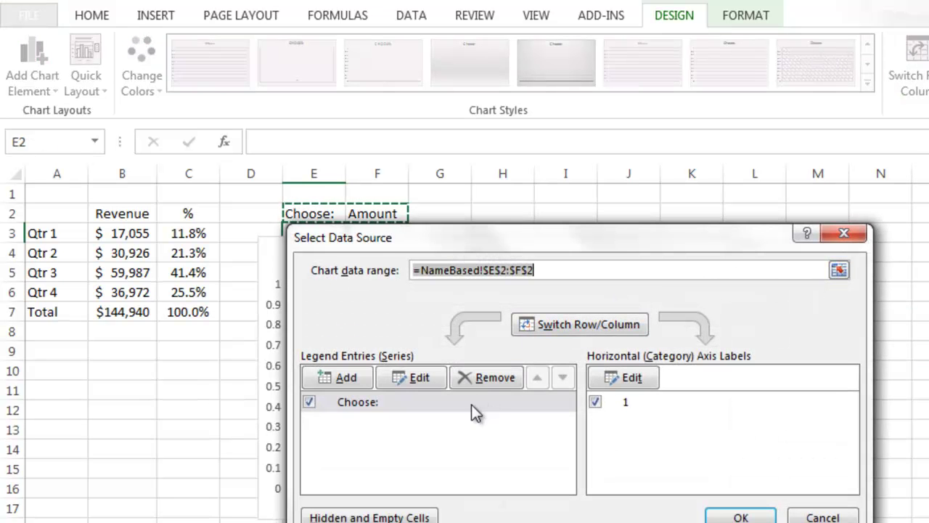
left_click(460, 401)
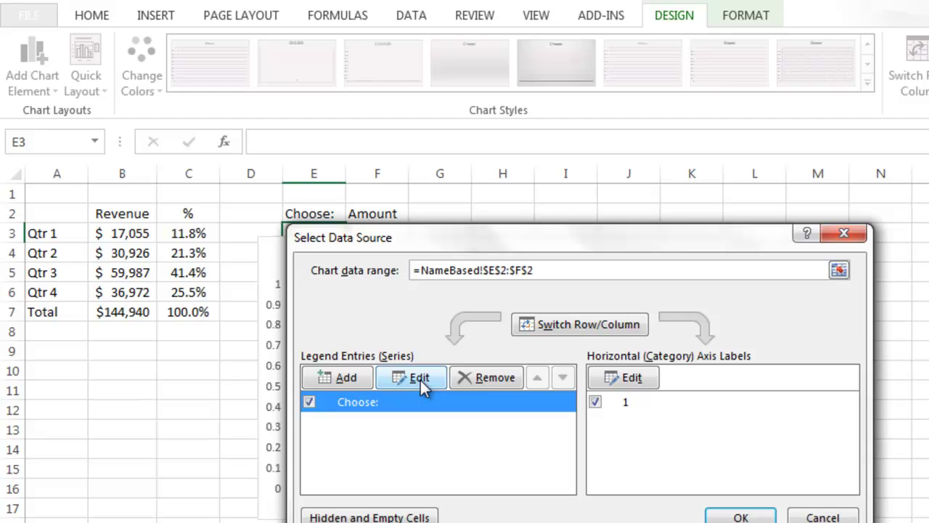
left_click(420, 378)
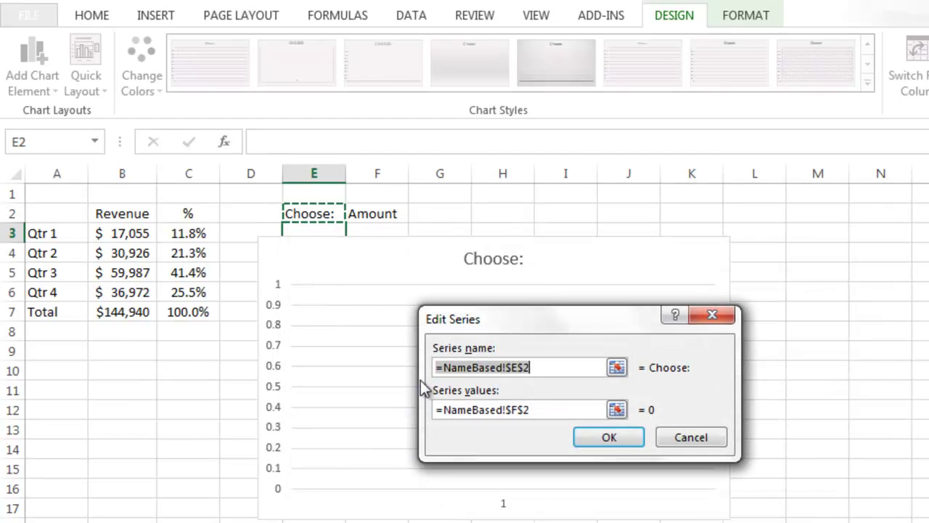
left_click(516, 409)
left_click_drag(508, 410, 541, 410)
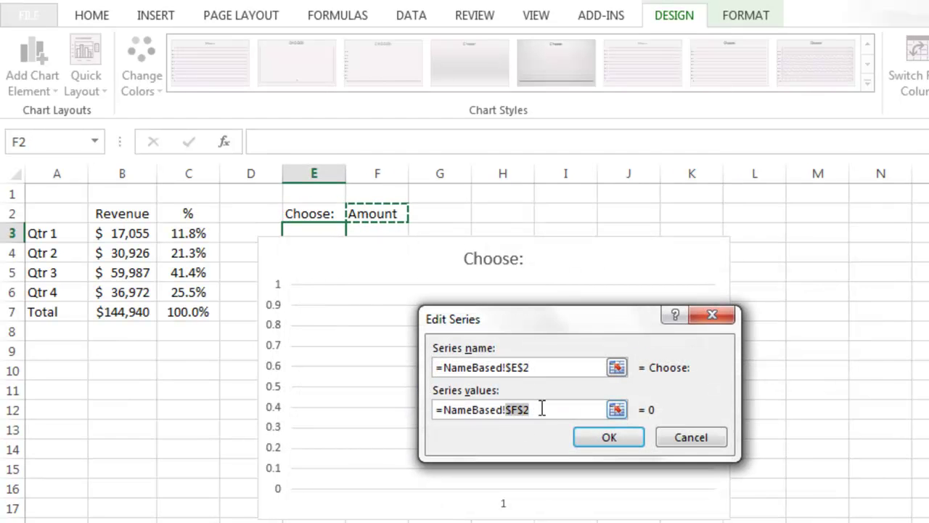
type("choosechart")
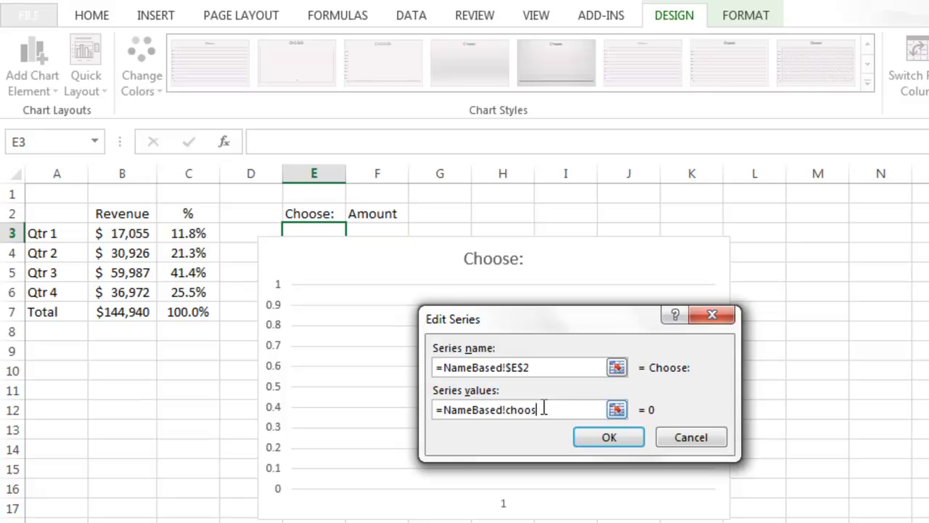
left_click(587, 439)
left_click(730, 516)
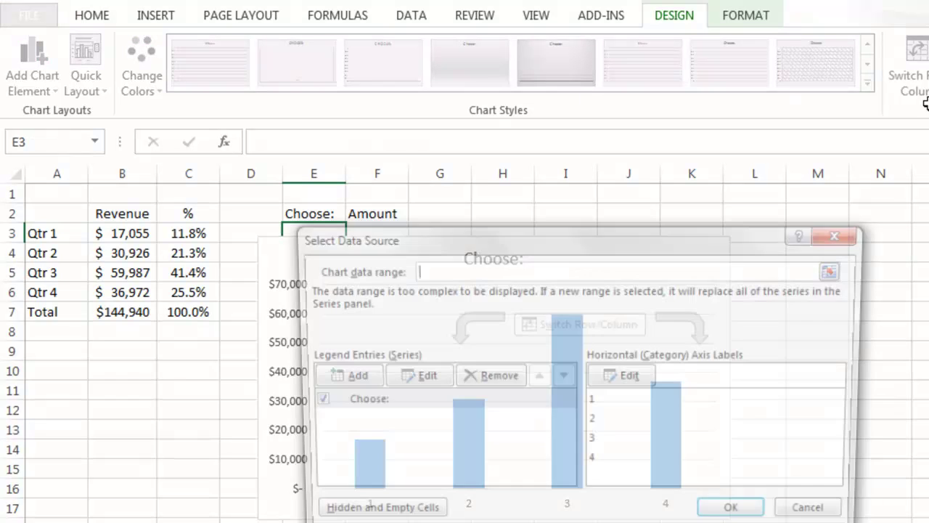
Set the chart's horizontal axis labels to the quarter names in NameBased!$A$3:$A$6
left_click(609, 380)
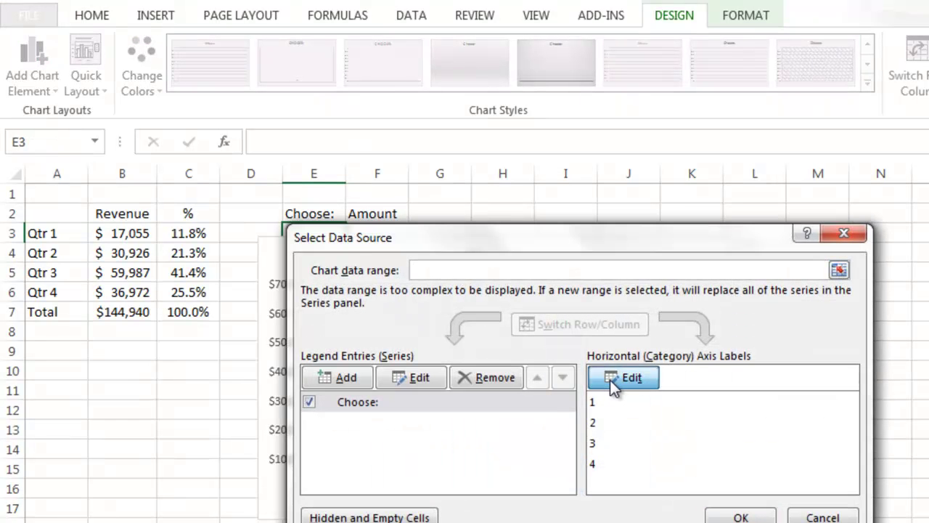
left_click_drag(85, 232, 73, 294)
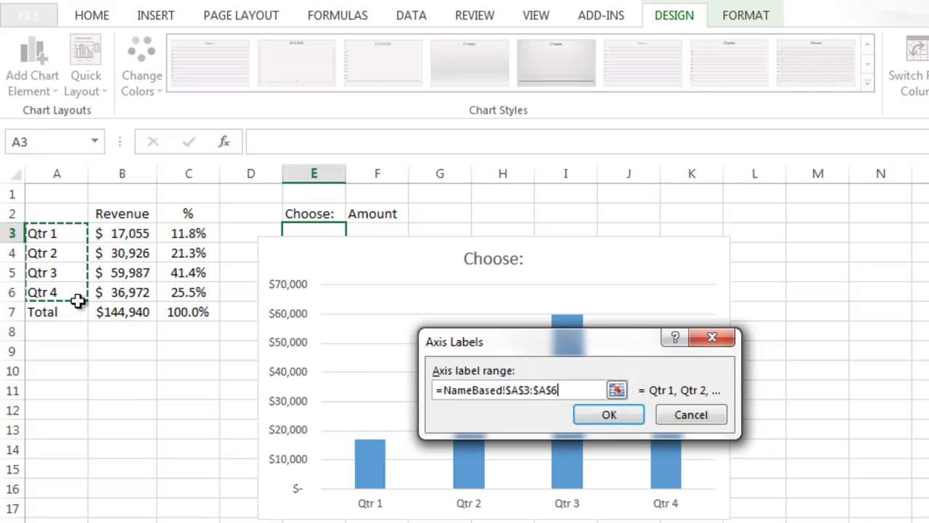
left_click(612, 415)
left_click(716, 513)
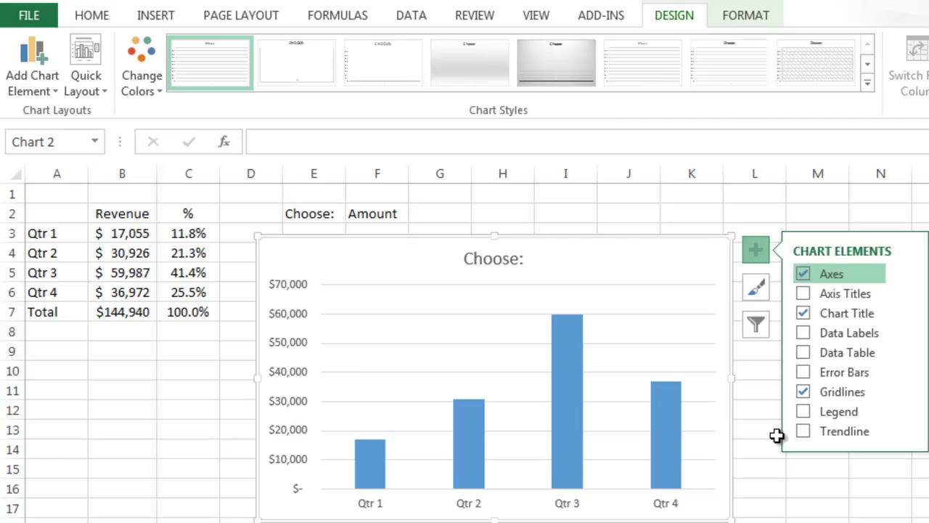
left_click(775, 434)
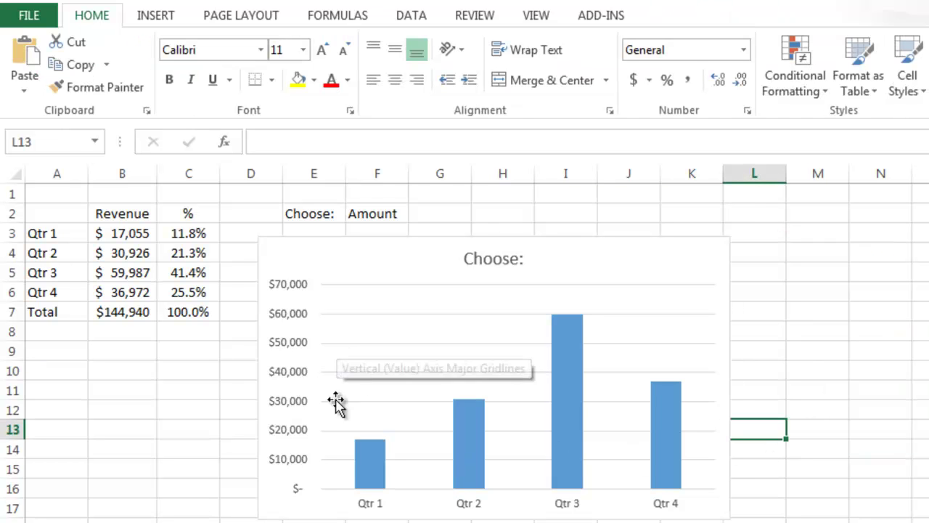
Switch the F2 selector between Percent and Amount to check the name-based chart's columns and axis number format, ending on Amount
left_click(390, 217)
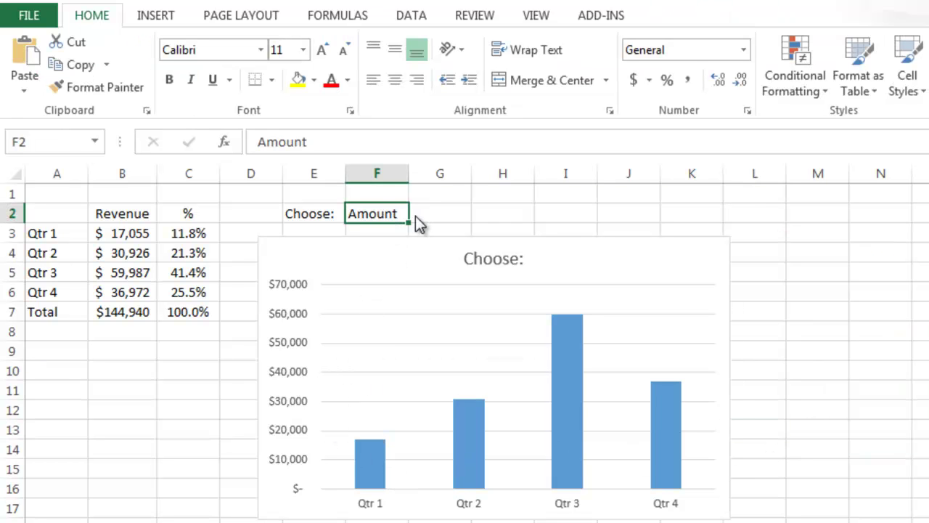
left_click(417, 215)
left_click(394, 243)
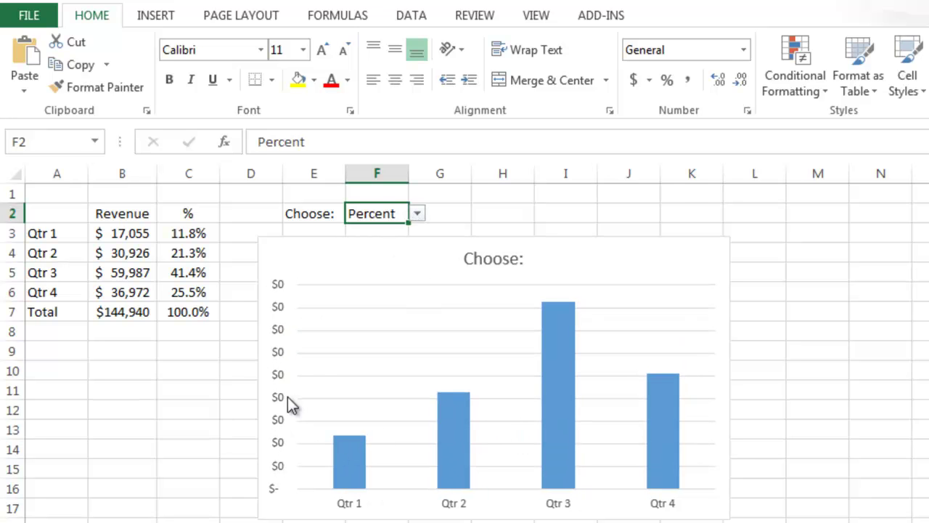
left_click(416, 214)
left_click(372, 230)
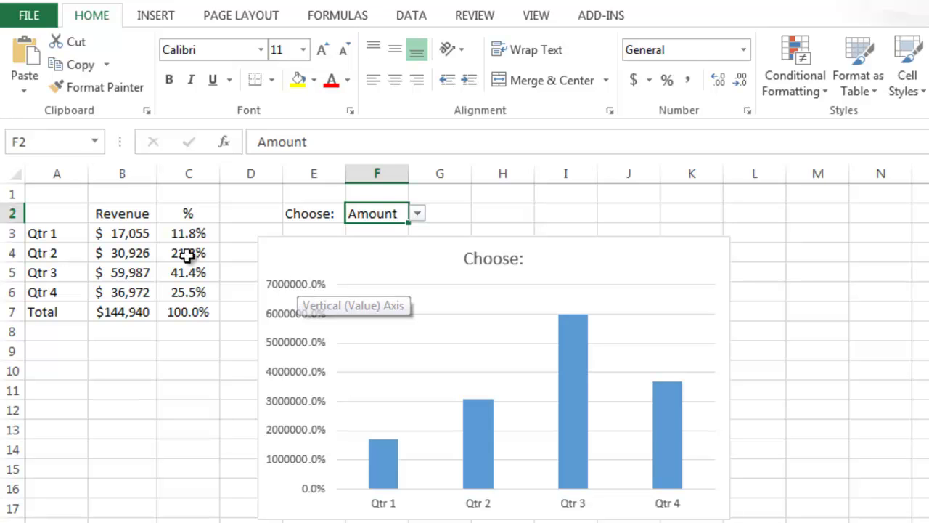
left_click(418, 214)
left_click(409, 242)
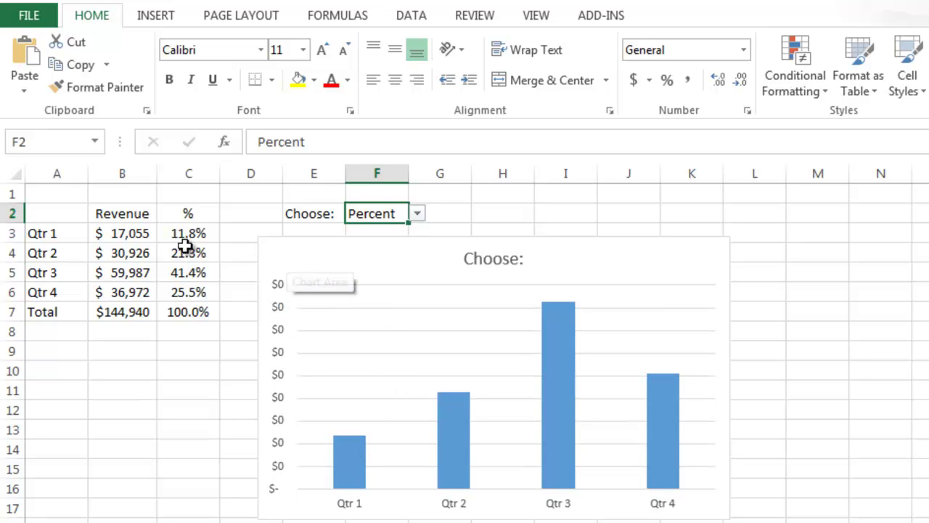
left_click(421, 211)
left_click(392, 211)
left_click(418, 214)
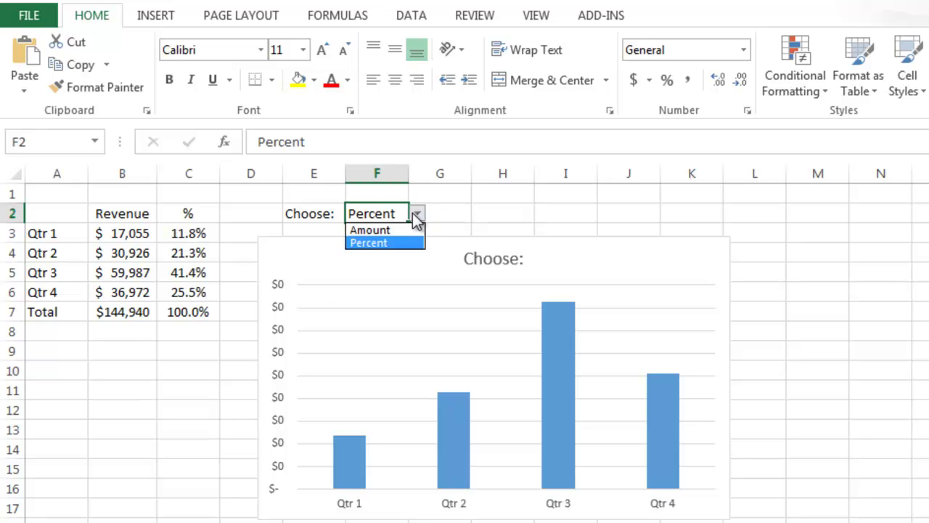
left_click(411, 228)
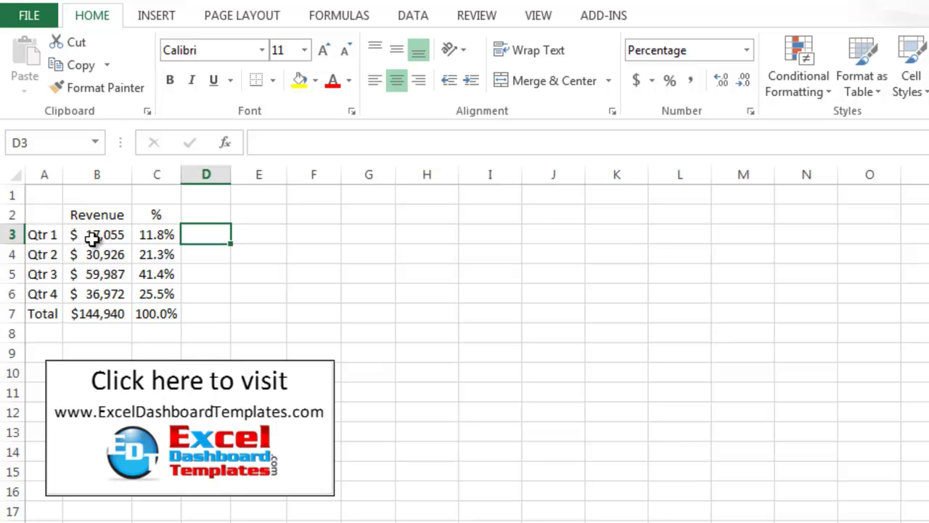
Examine the revenue amounts in B3:B7 and the percentages in C3:C6 on the sheet without a chart
left_click_drag(85, 235, 110, 312)
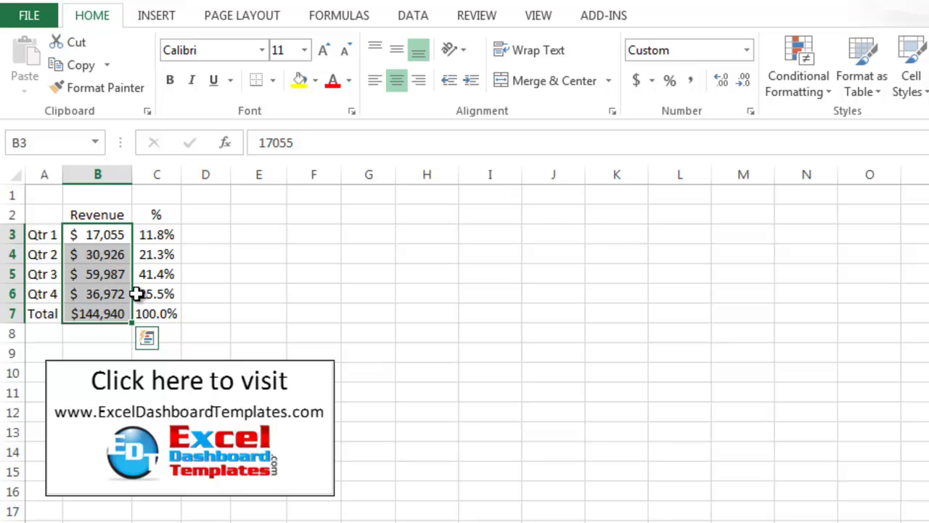
left_click(149, 254)
left_click(156, 233)
left_click_drag(156, 234, 178, 293)
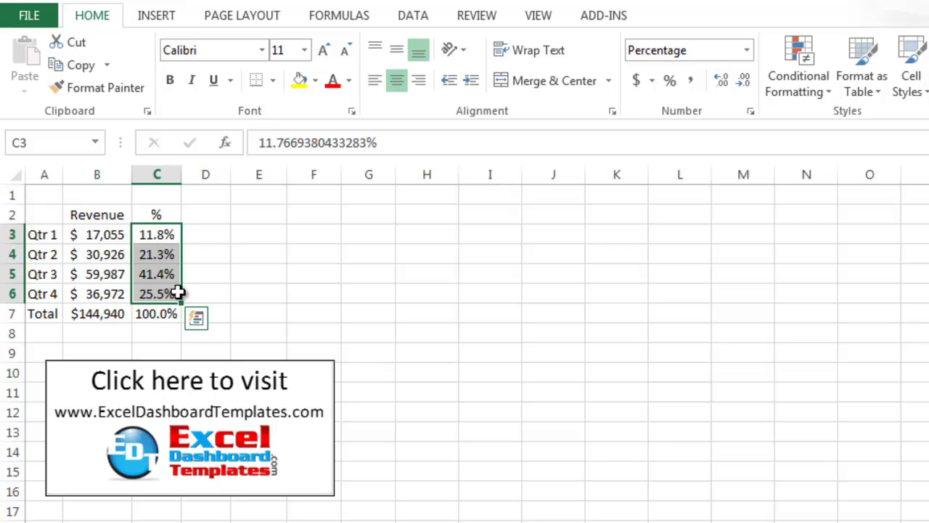
Try a percentage format on a test value in cell B1, entering 100 and replacing it with 10, and clear the cell
left_click(96, 196)
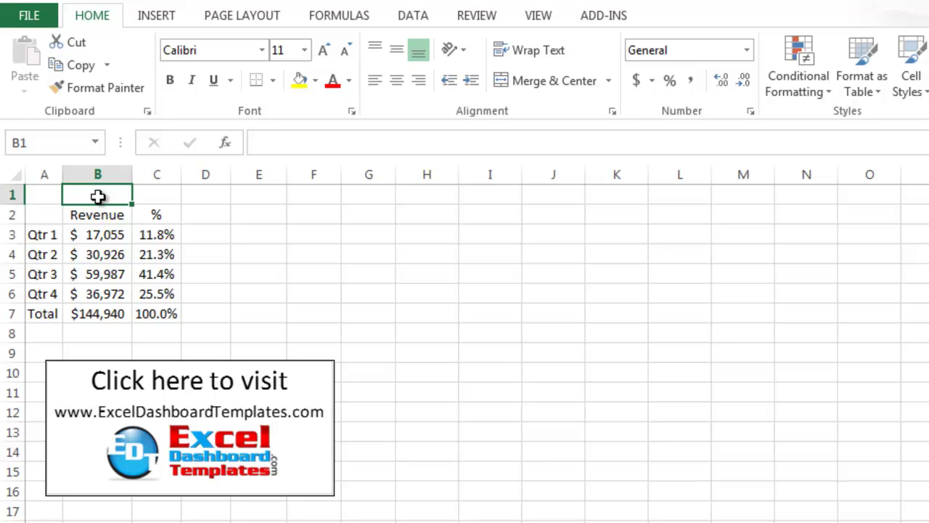
type("100")
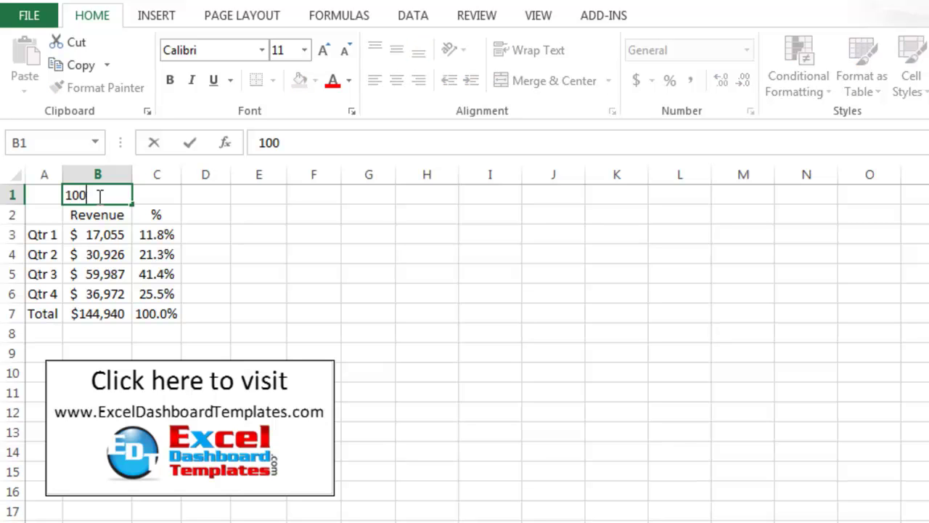
key("Return")
left_click(105, 196)
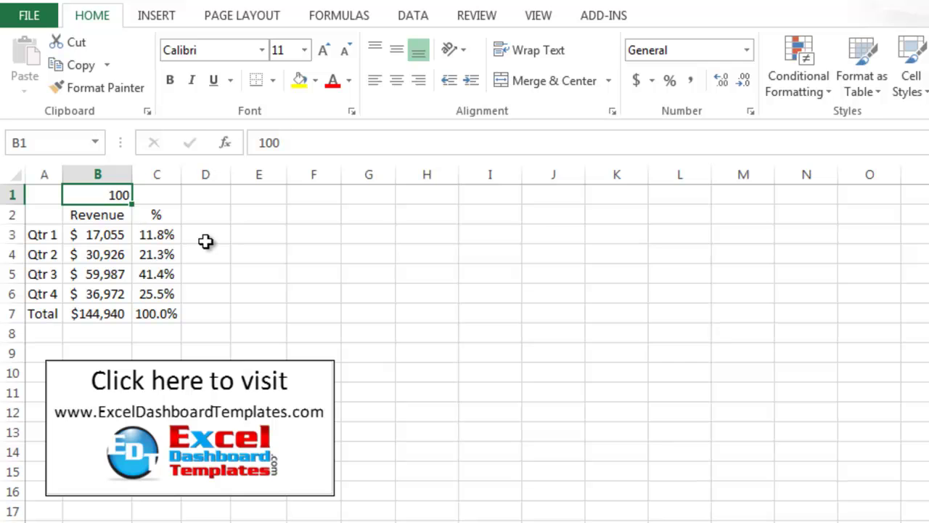
type("10")
left_click(254, 237)
left_click(118, 195)
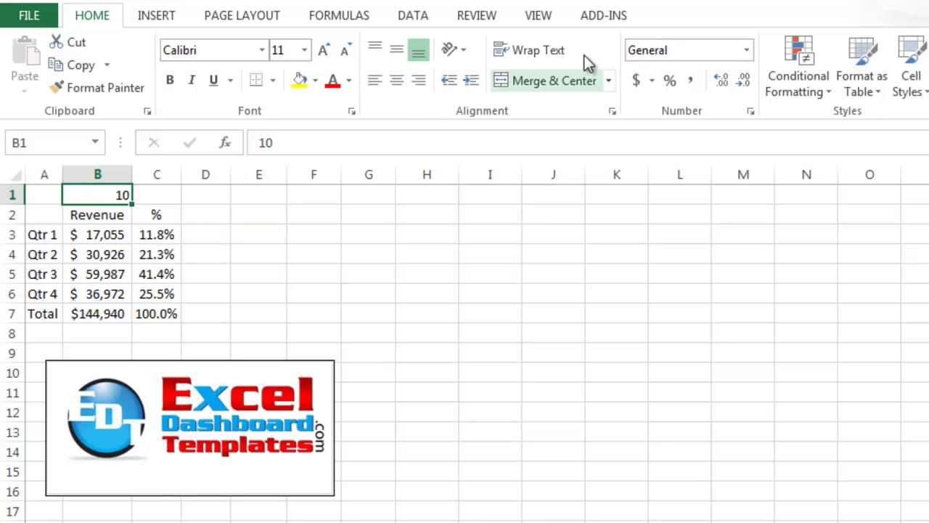
left_click(670, 78)
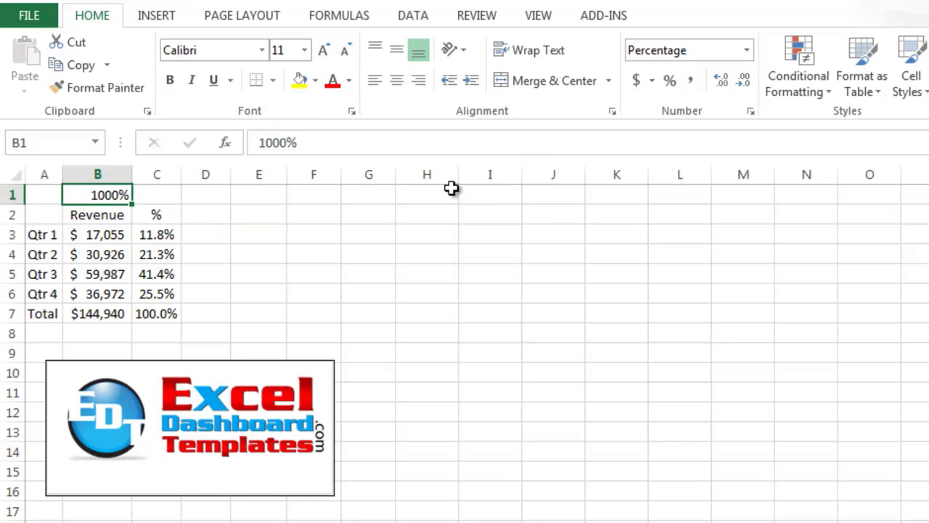
key("Delete")
Enter the label Choose: in cell E2
left_click(210, 214)
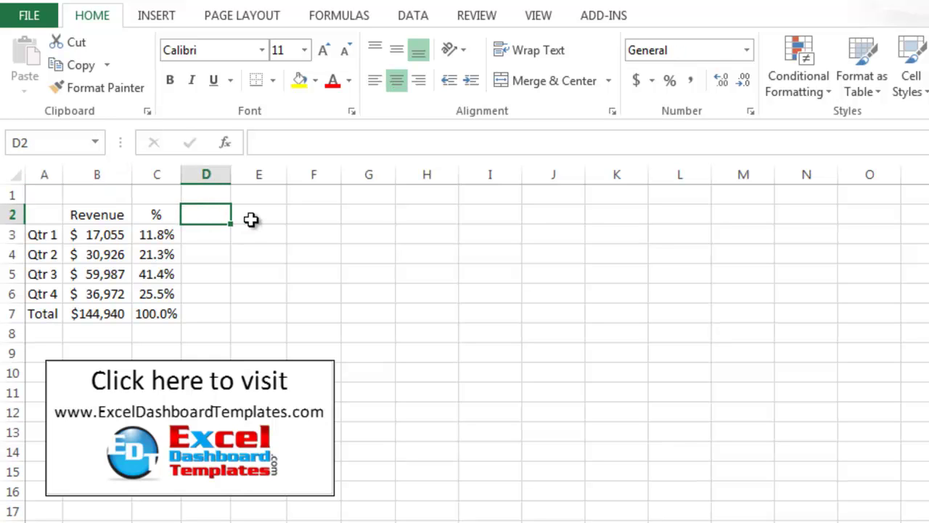
left_click(253, 216)
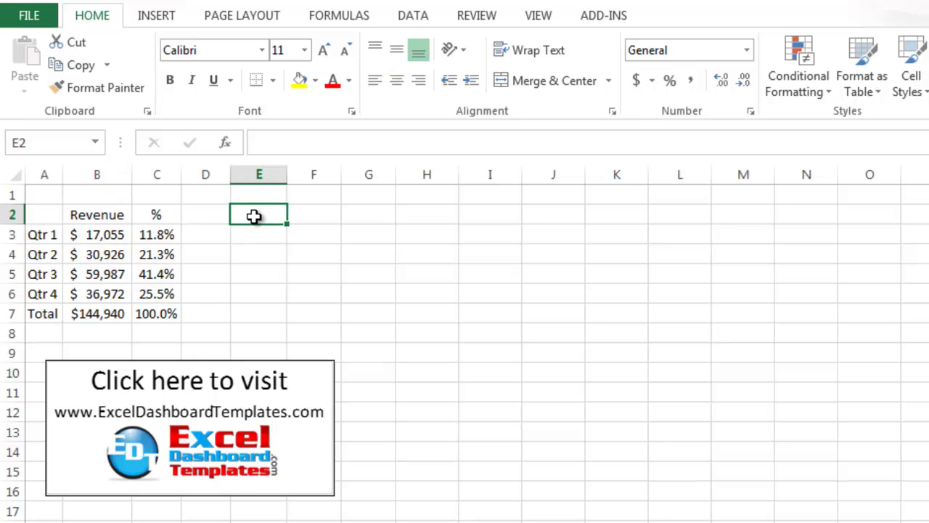
type("Choose:")
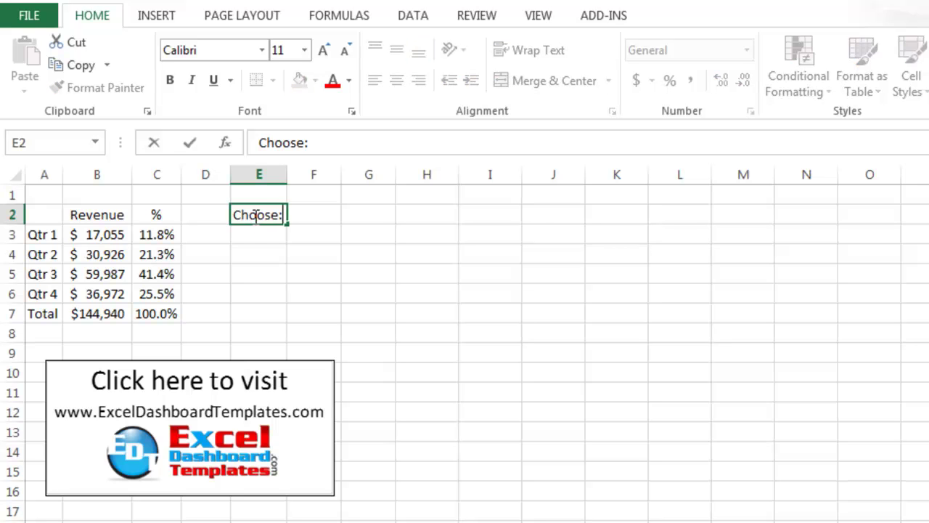
key("Tab")
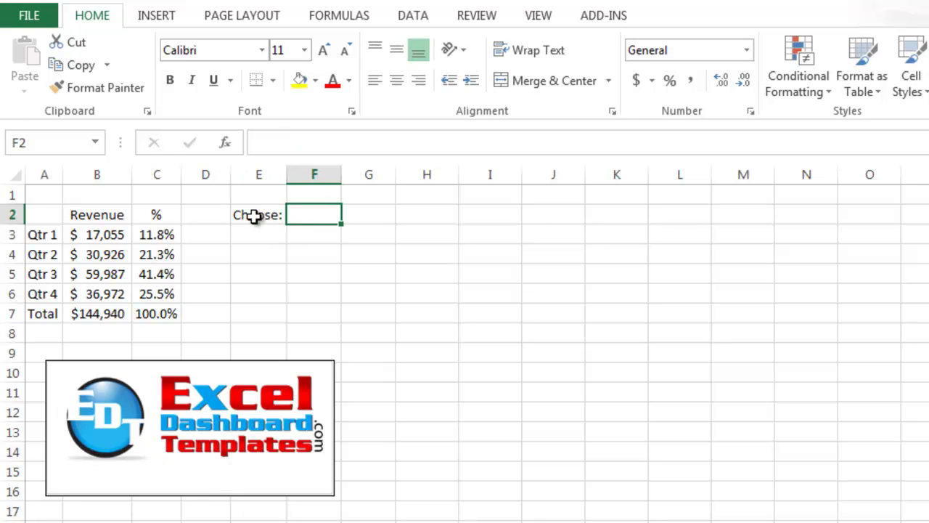
Add list data validation to cell F2 with the source Amount,Percent and check the drop-down options without choosing one
left_click(409, 20)
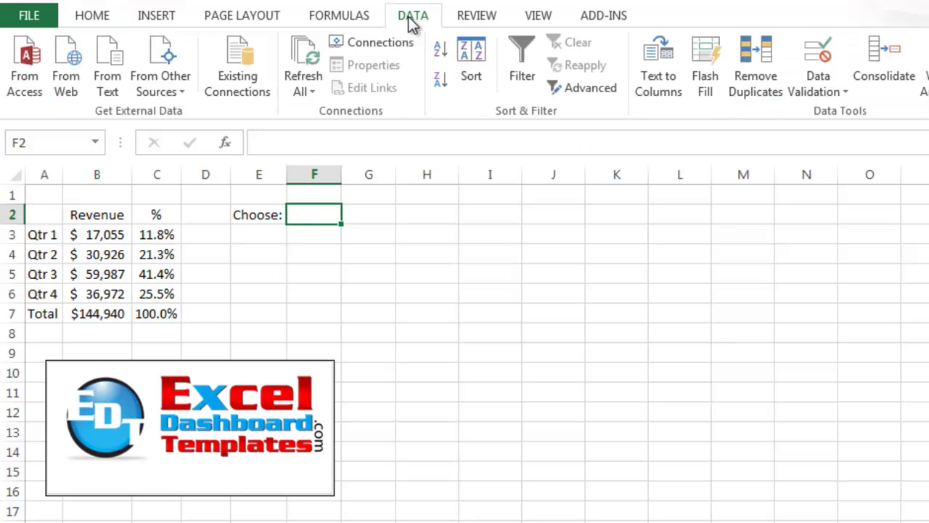
left_click(816, 62)
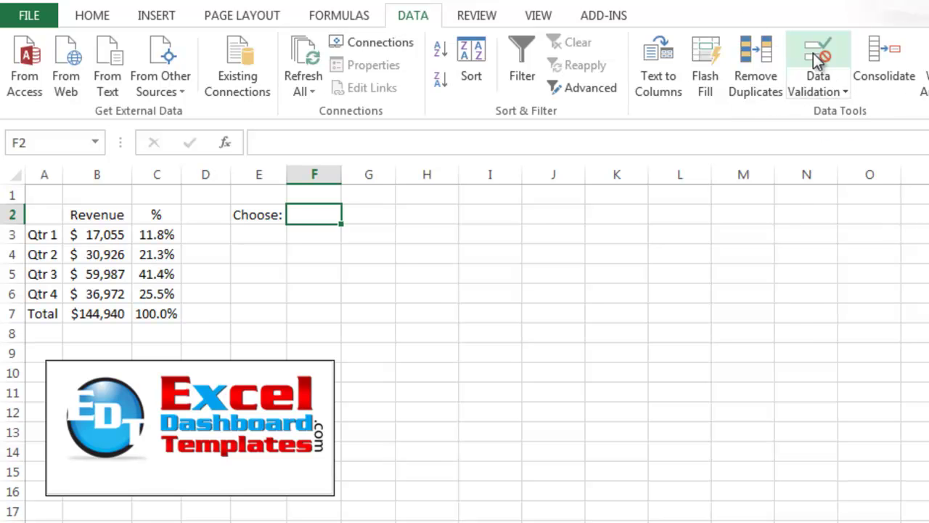
left_click(456, 303)
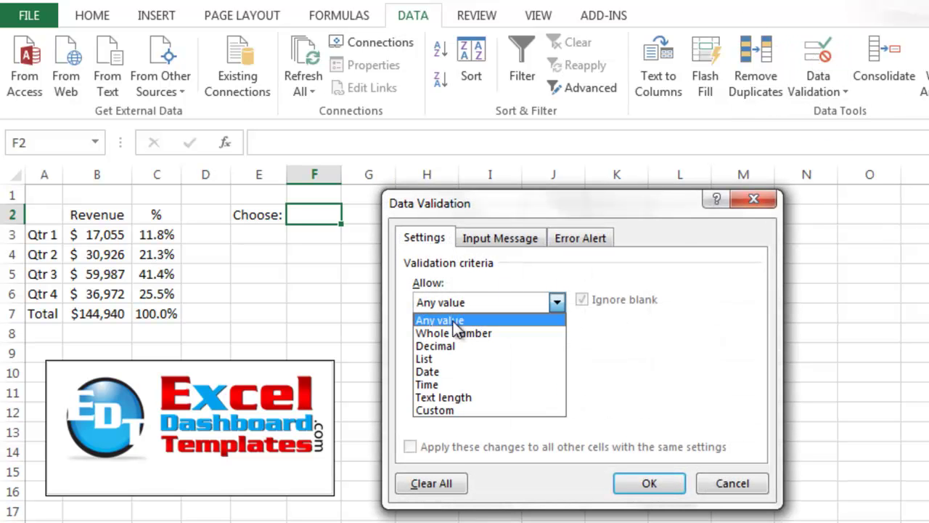
left_click(456, 359)
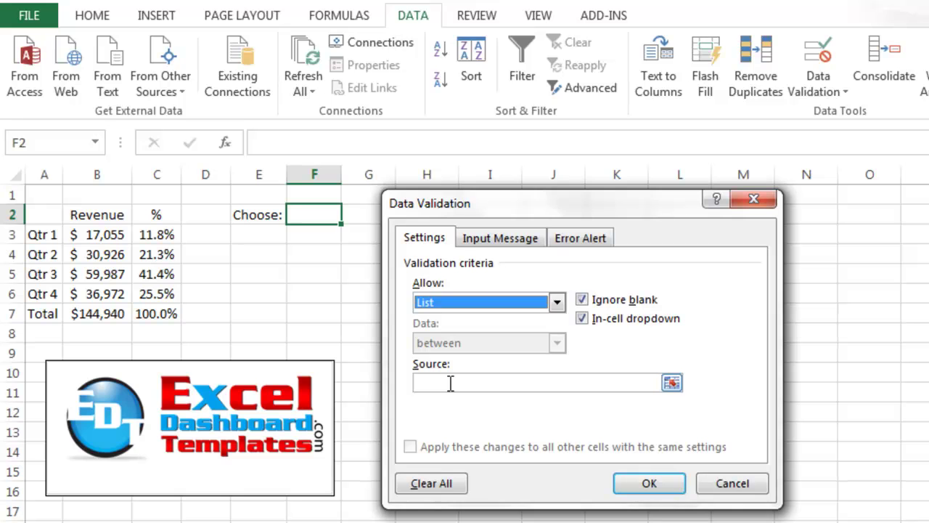
left_click(450, 383)
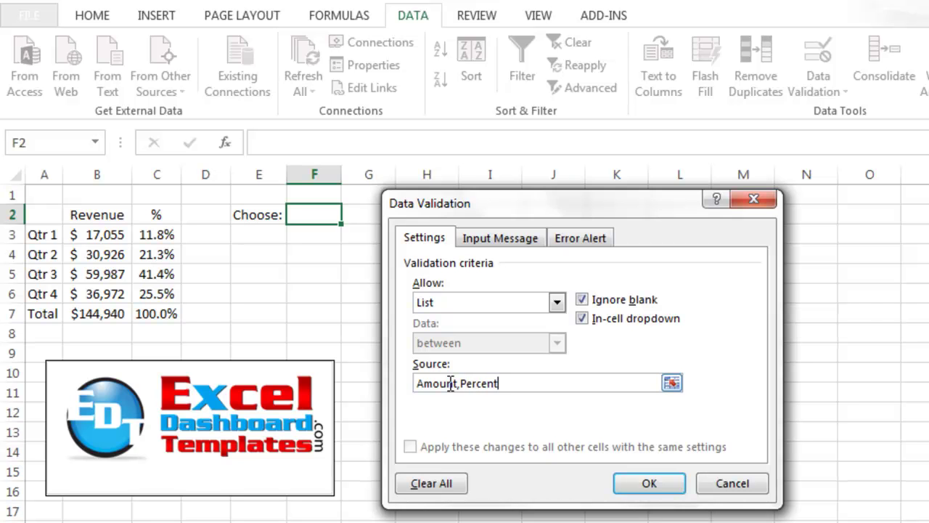
key("Return")
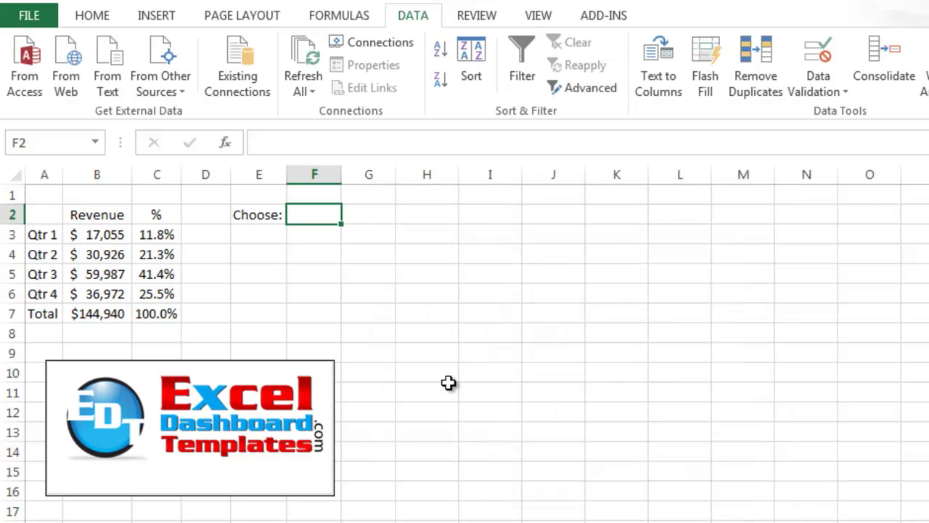
left_click(351, 215)
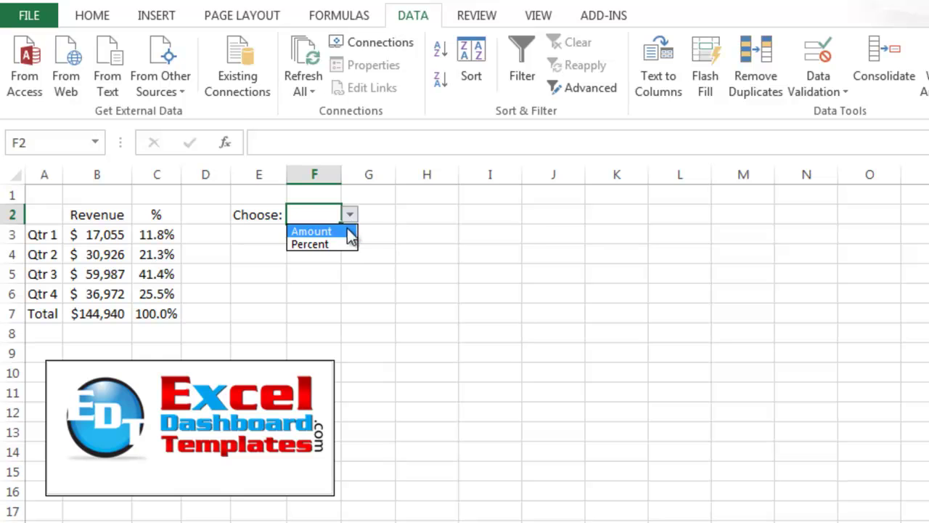
key("Escape")
left_click(315, 236)
left_click(327, 218)
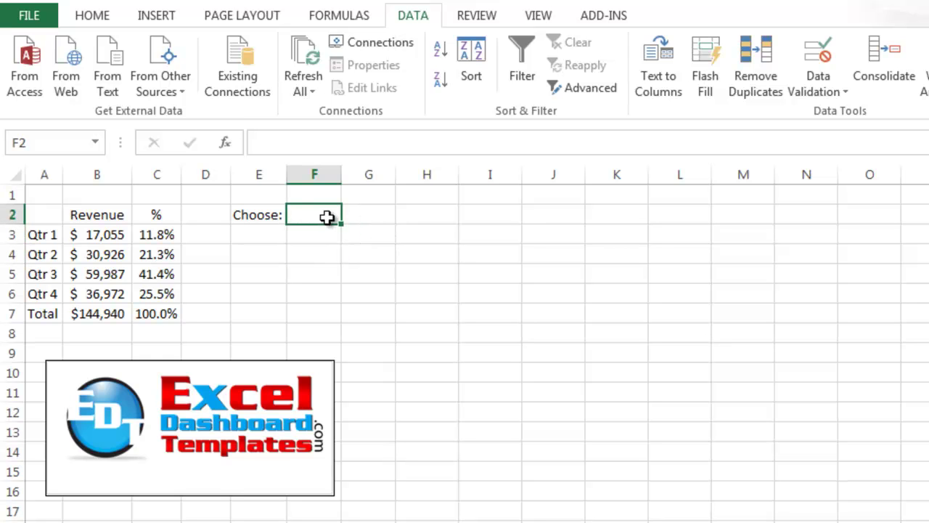
Choose Amount in the F2 drop-down, try switching it to Percent, and set it back to Amount
left_click(350, 215)
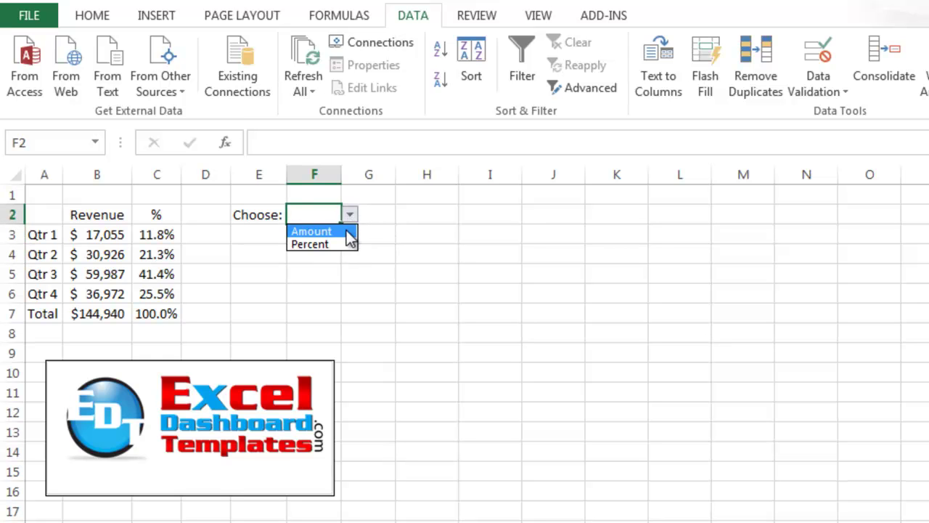
left_click(347, 230)
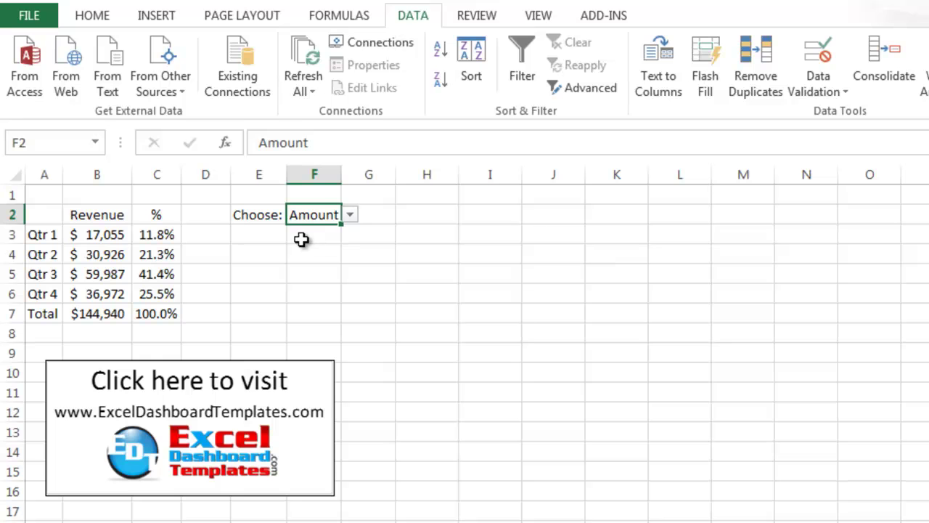
left_click(349, 215)
left_click(343, 245)
left_click(351, 208)
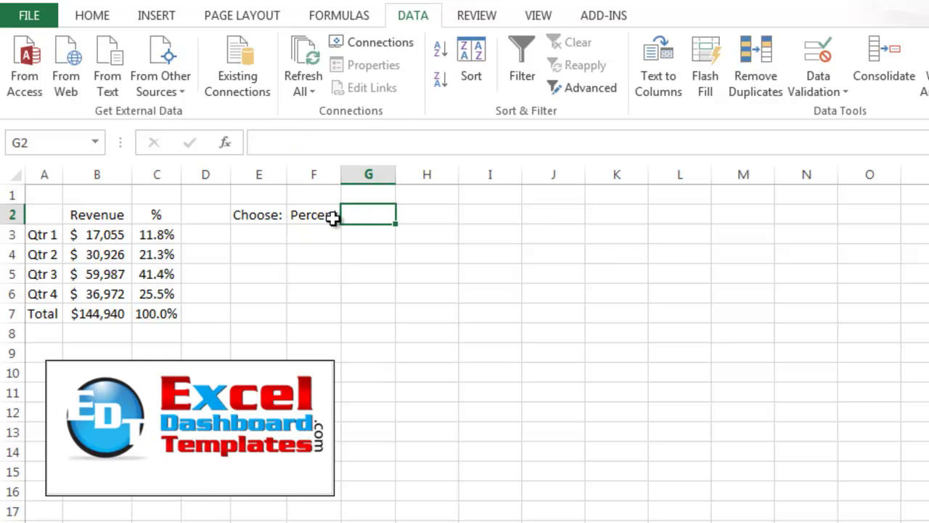
left_click(331, 215)
left_click(350, 216)
left_click(350, 233)
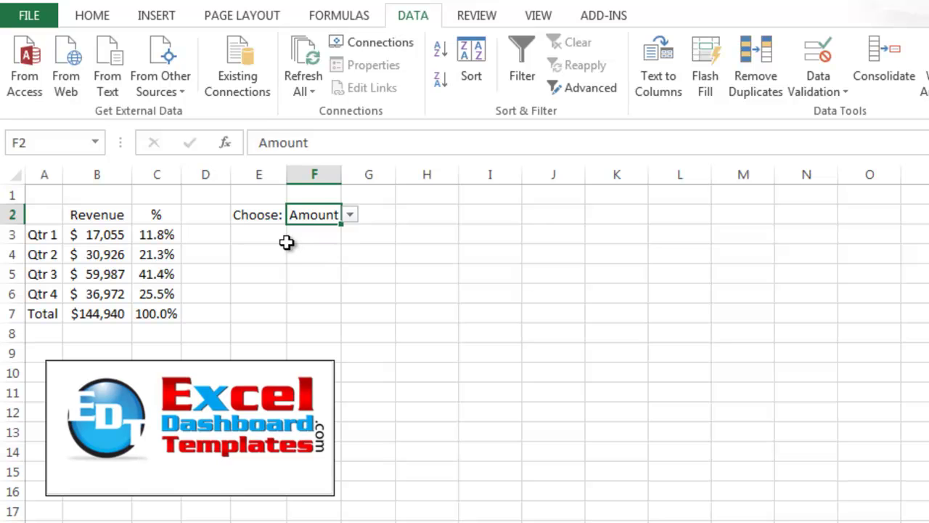
Link cell E3 to the quarter label with =A3 and fill the formula down through E6
left_click(284, 241)
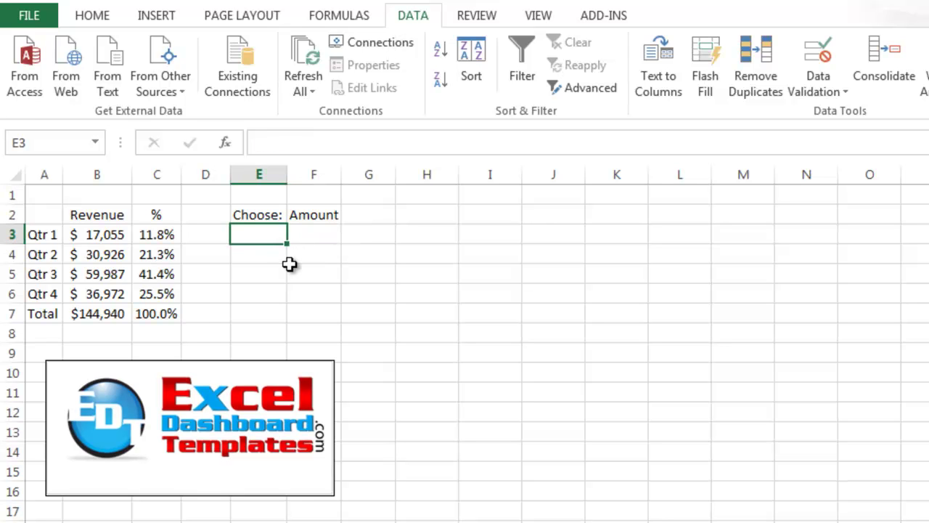
type("=")
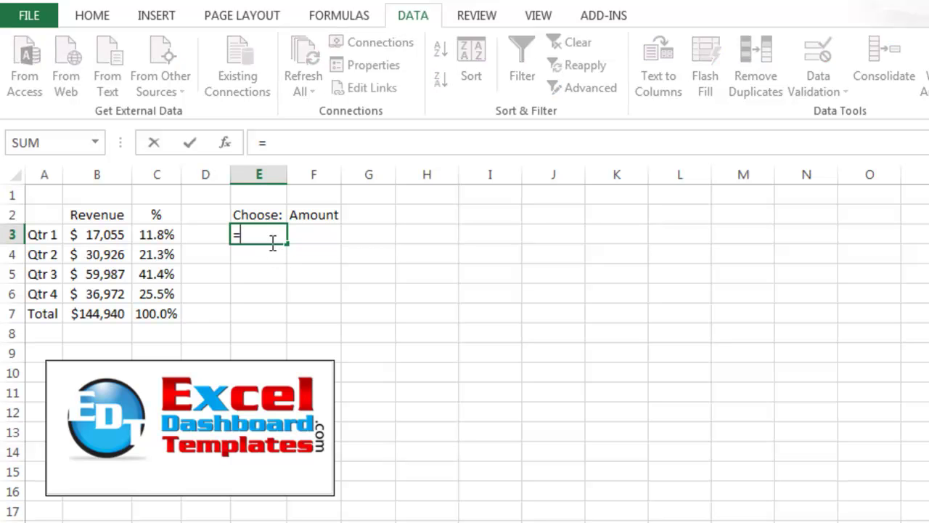
left_click(58, 234)
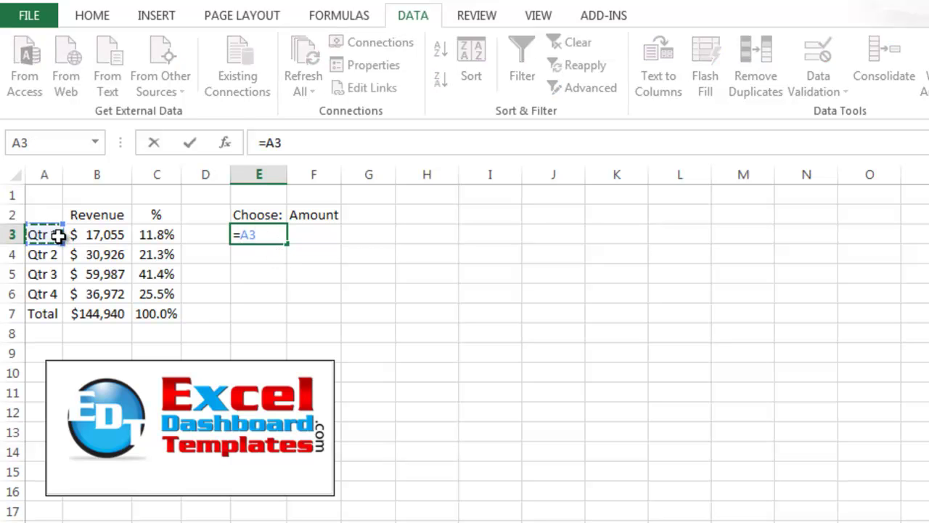
key("Return")
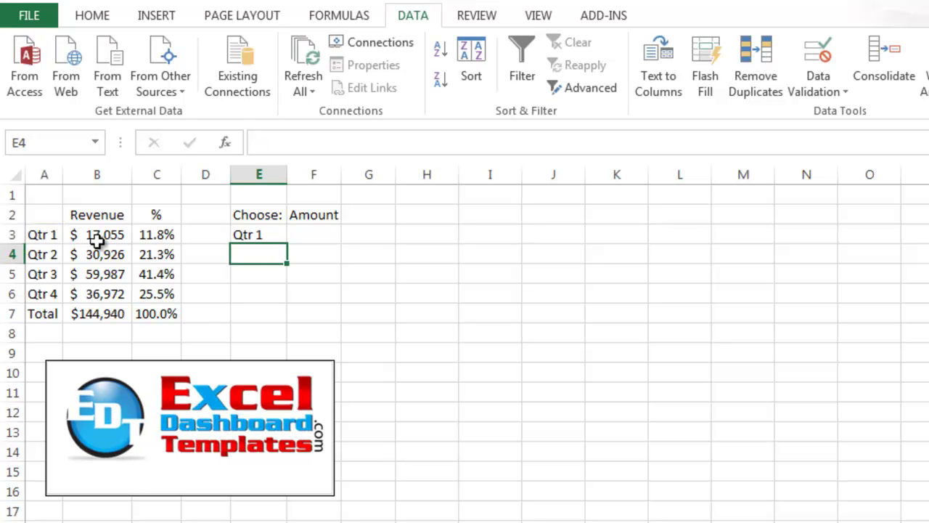
left_click(234, 235)
left_click_drag(287, 244, 294, 303)
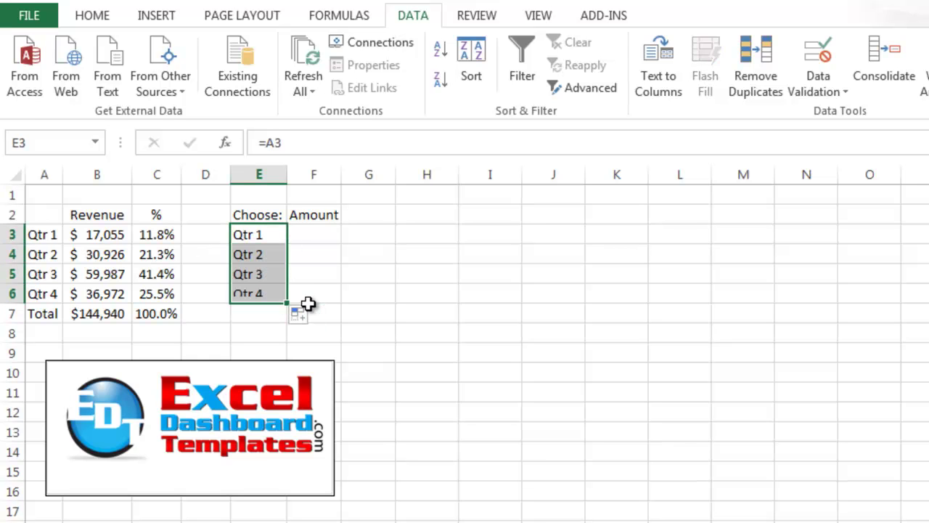
Enter the formula =IF($F$2="Amount",B3,C3) in cell F3
left_click(326, 234)
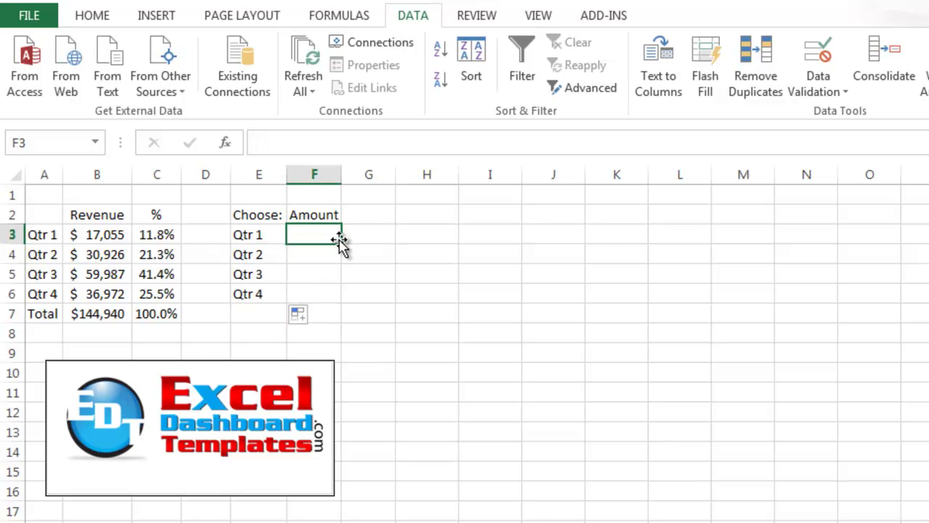
type("=if(")
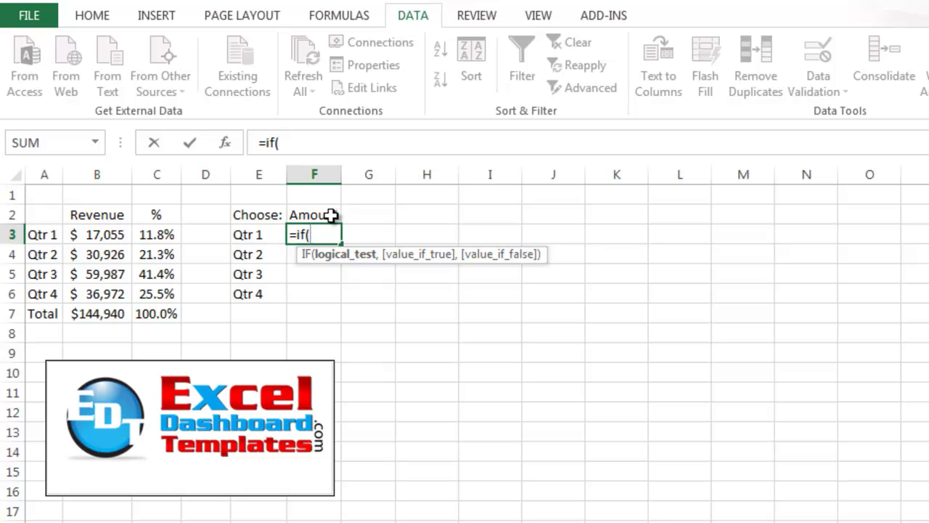
left_click(326, 214)
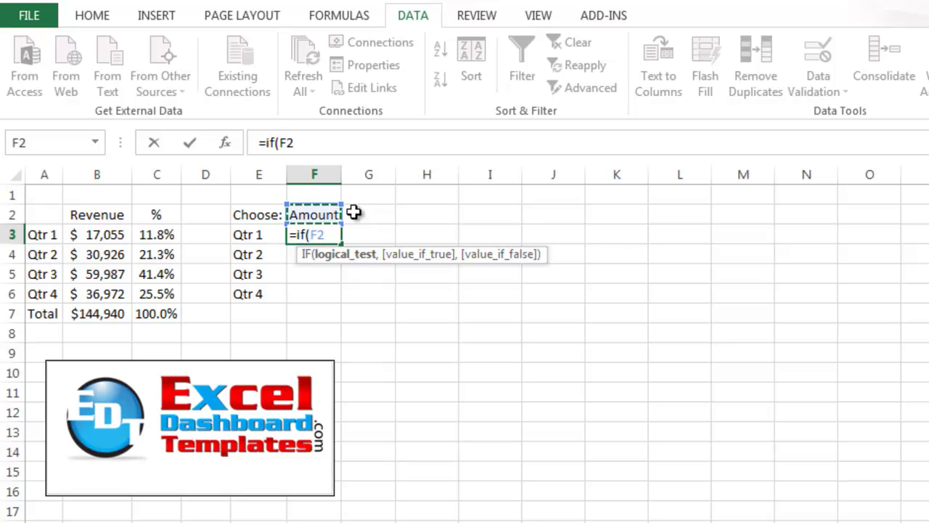
key("F4")
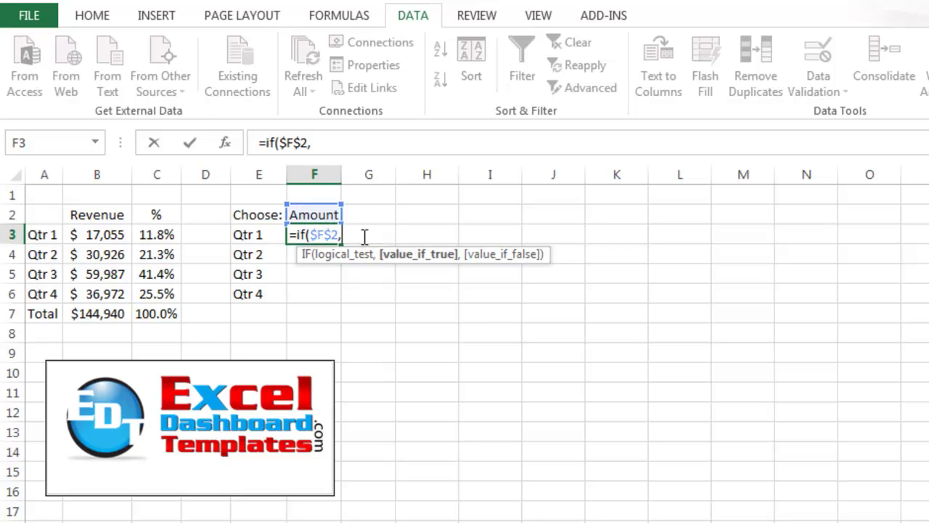
type(",")
key("BackSpace")
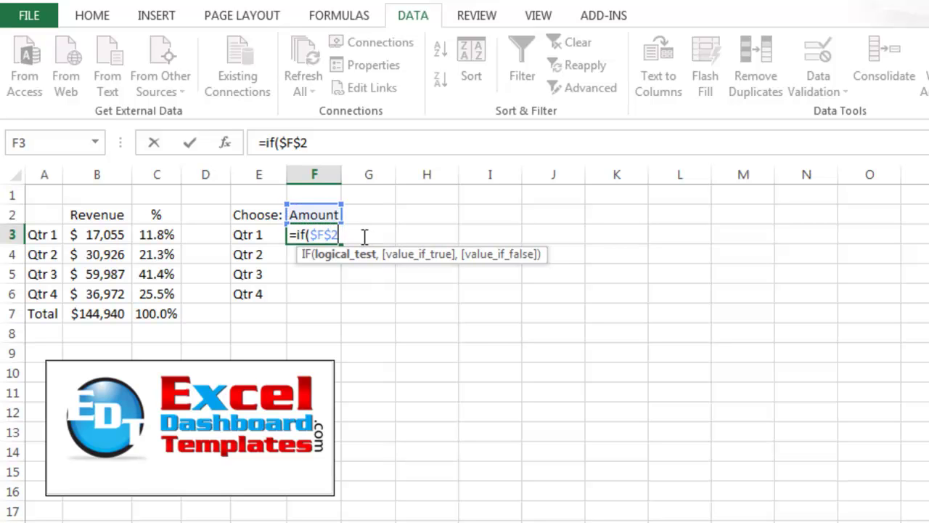
type("=\"Amount\",")
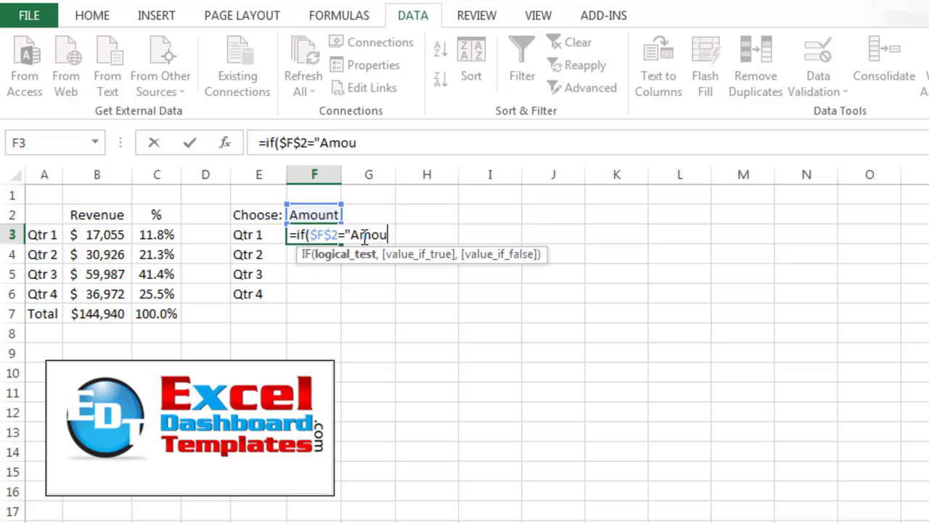
left_click(84, 235)
type(",")
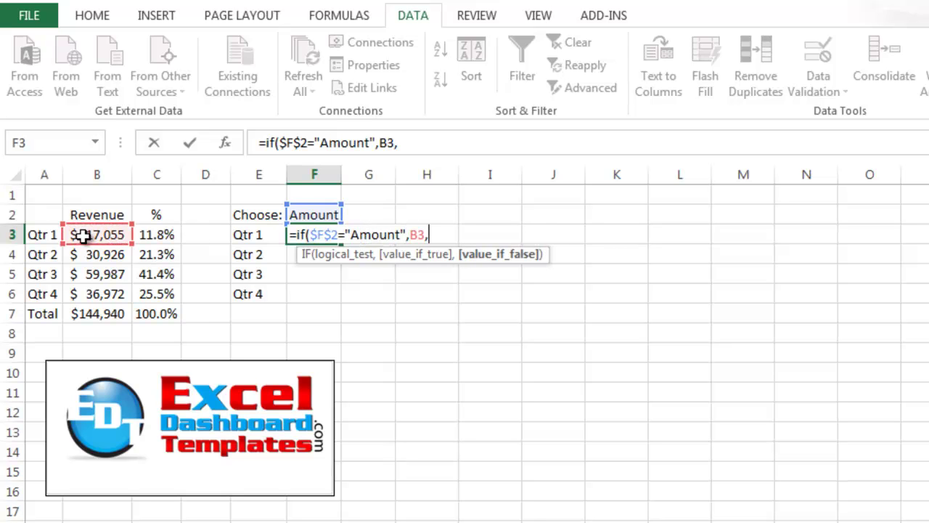
left_click(161, 233)
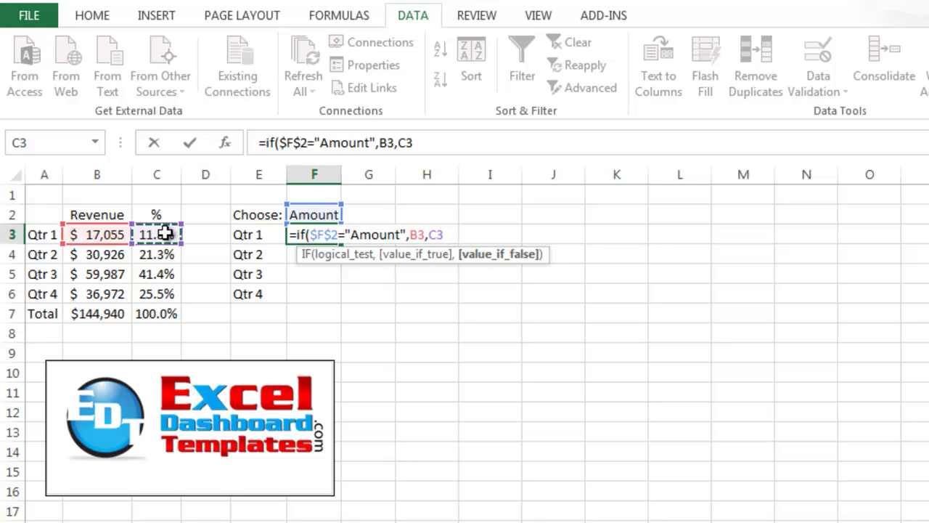
type(")")
key("Return")
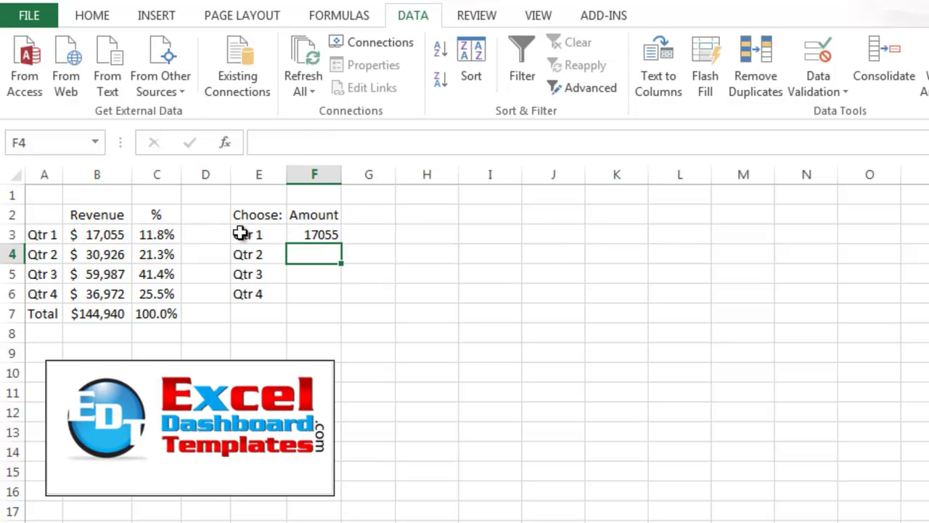
Fill the IF formula from F3 down through F6
left_click(303, 235)
left_click_drag(342, 239, 340, 300)
left_click(388, 295)
left_click(435, 257)
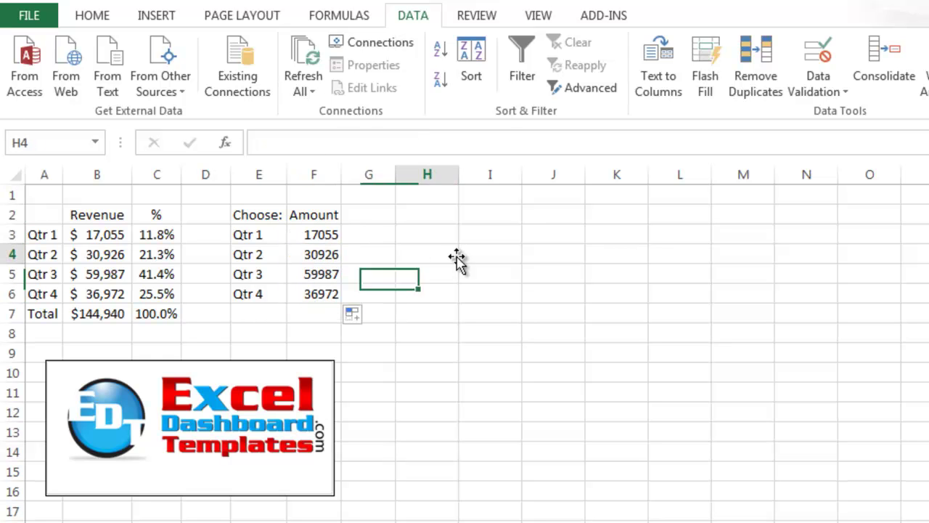
Open the custom number format settings for F3:F6 and clear the General format code
left_click_drag(323, 235, 314, 294)
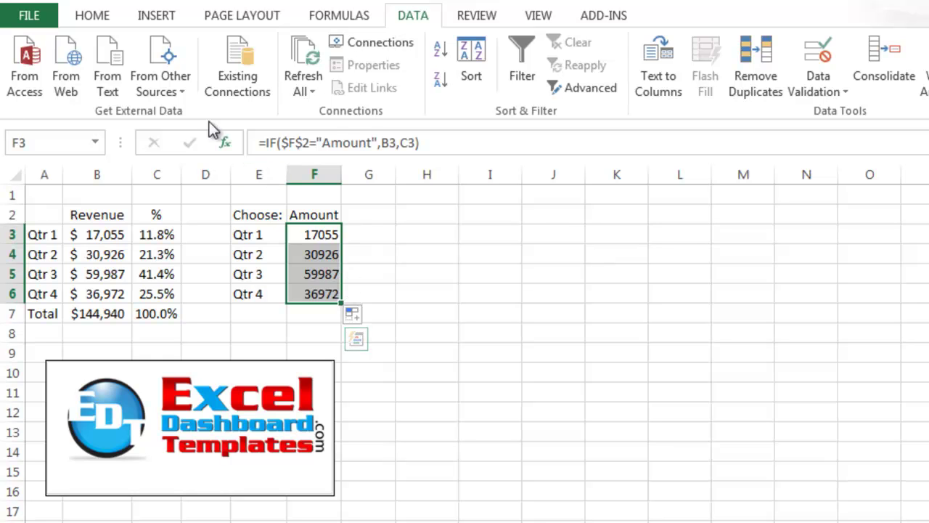
key("ctrl")
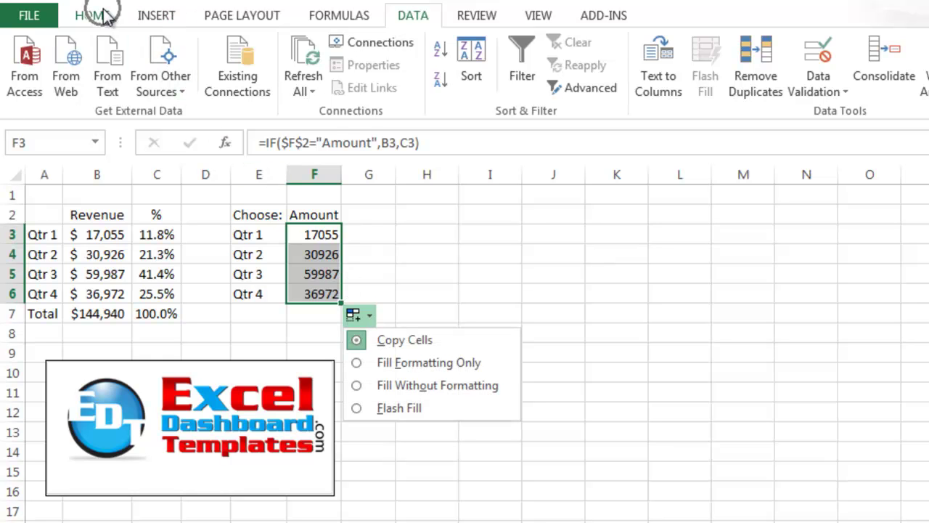
left_click(104, 14)
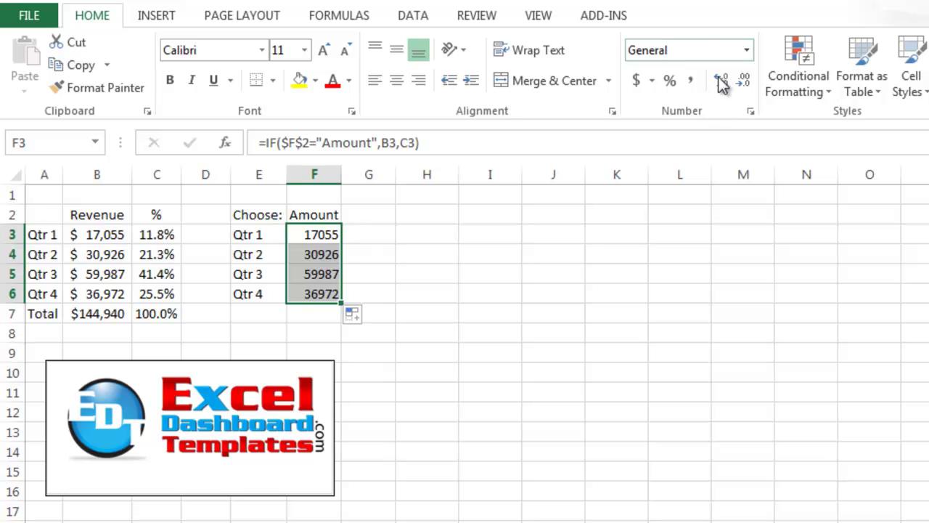
left_click(747, 50)
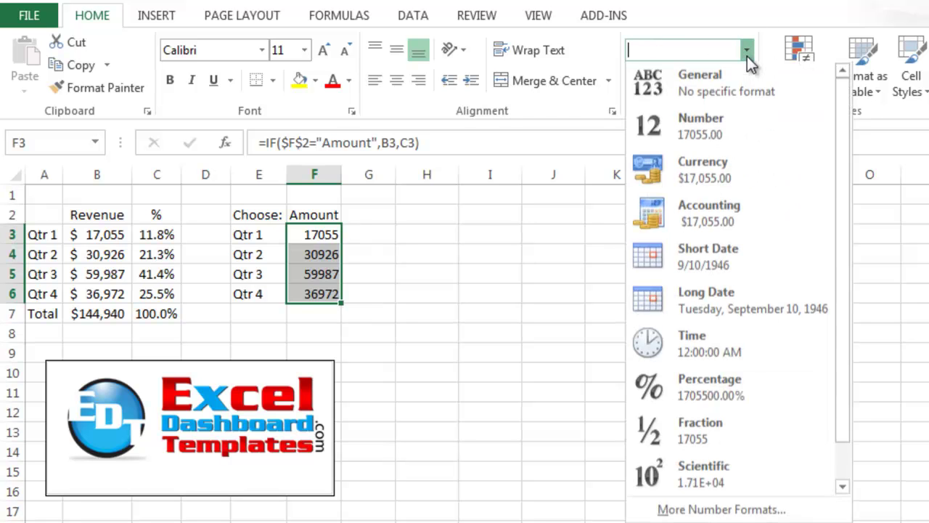
left_click(693, 514)
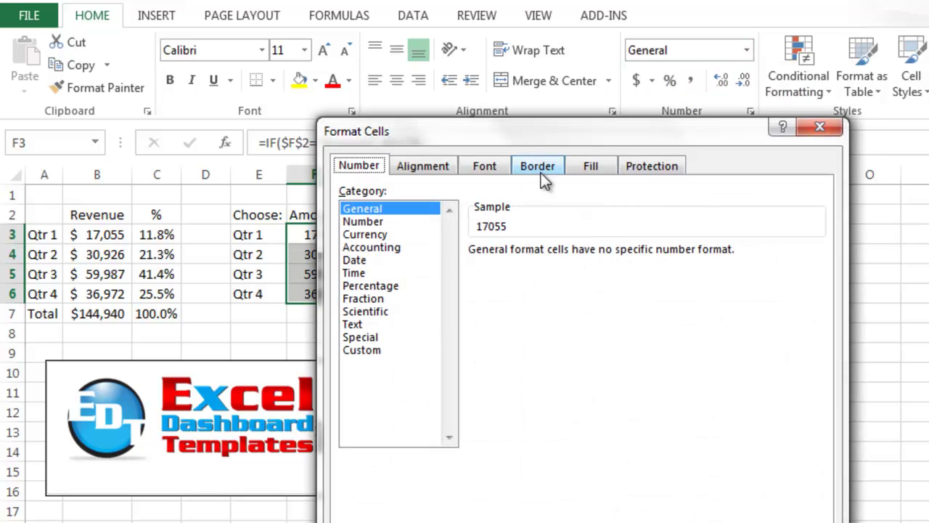
left_click(383, 356)
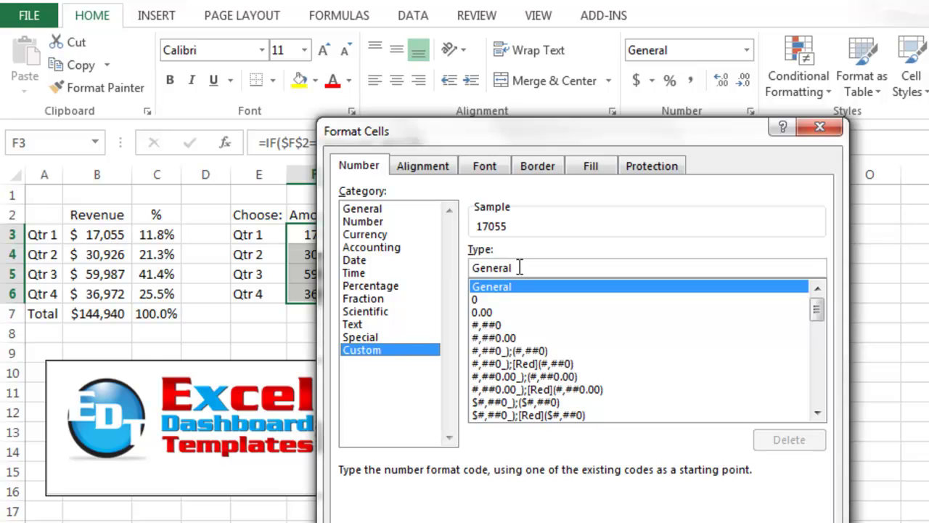
left_click_drag(519, 267, 469, 268)
left_click(544, 266)
key("BackSpace")
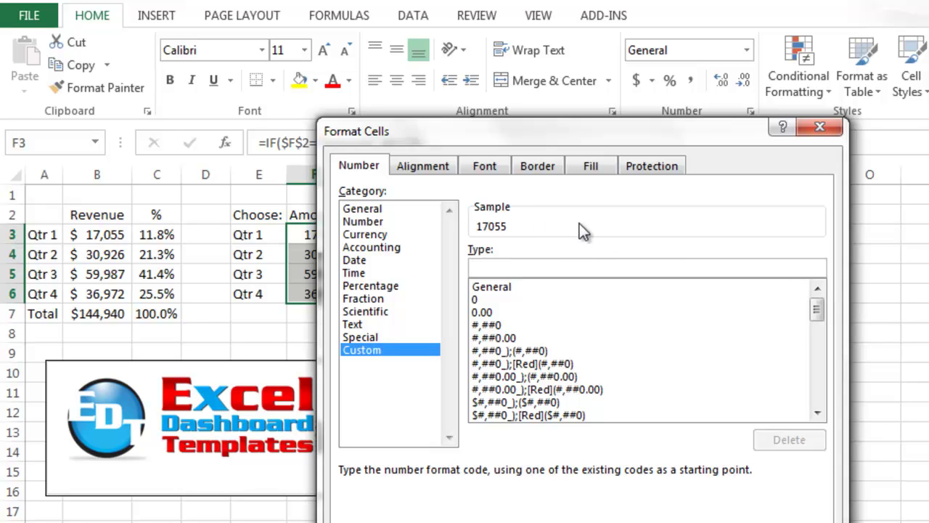
Enter the custom format code [>=10] $#,##0;[>0] 0.0%; 0 for the selected cells
type("[")
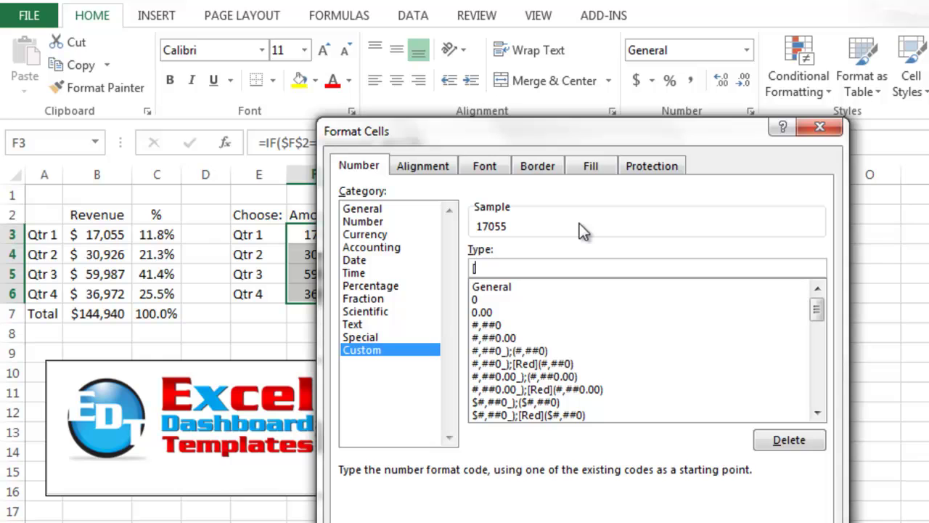
key("BackSpace")
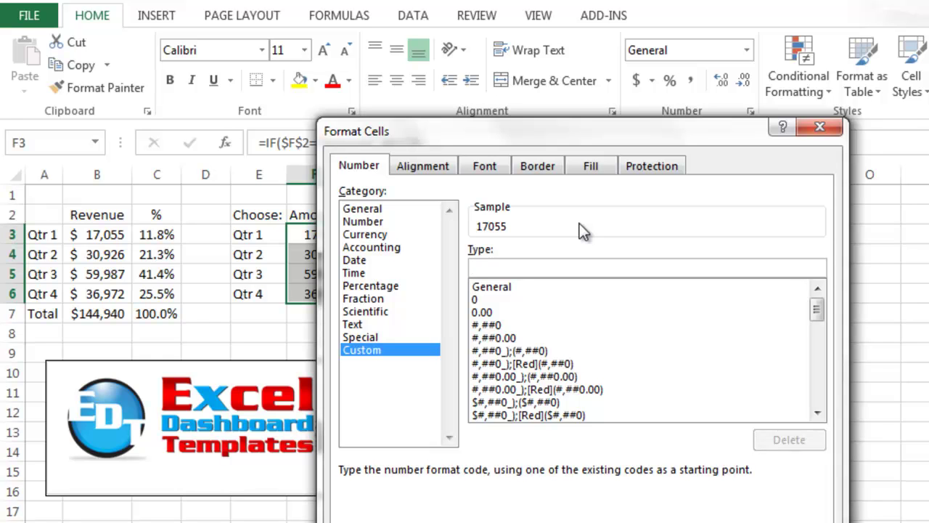
type("[>")
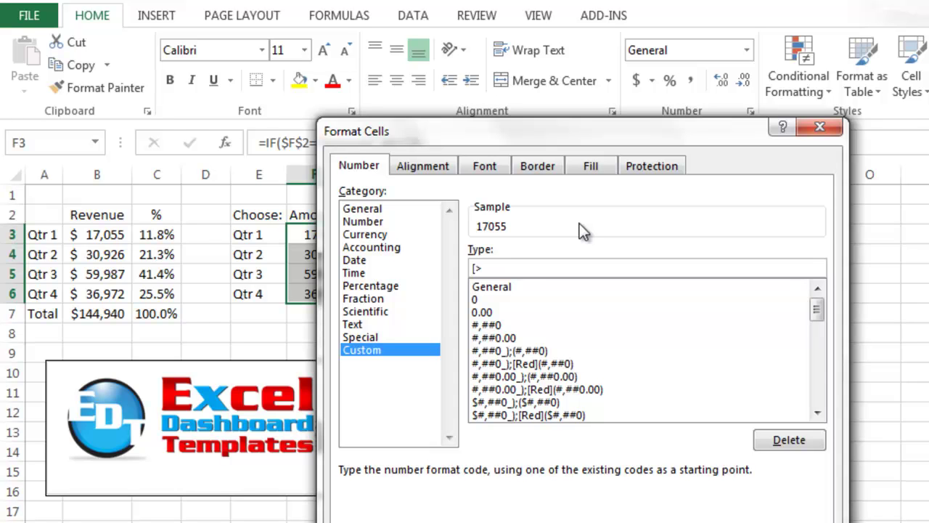
type("=10] $")
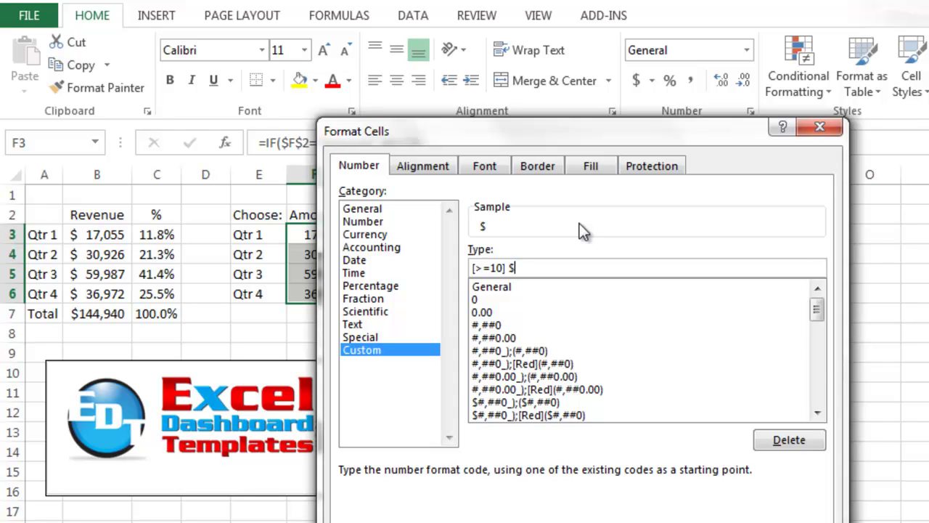
type("#,##0")
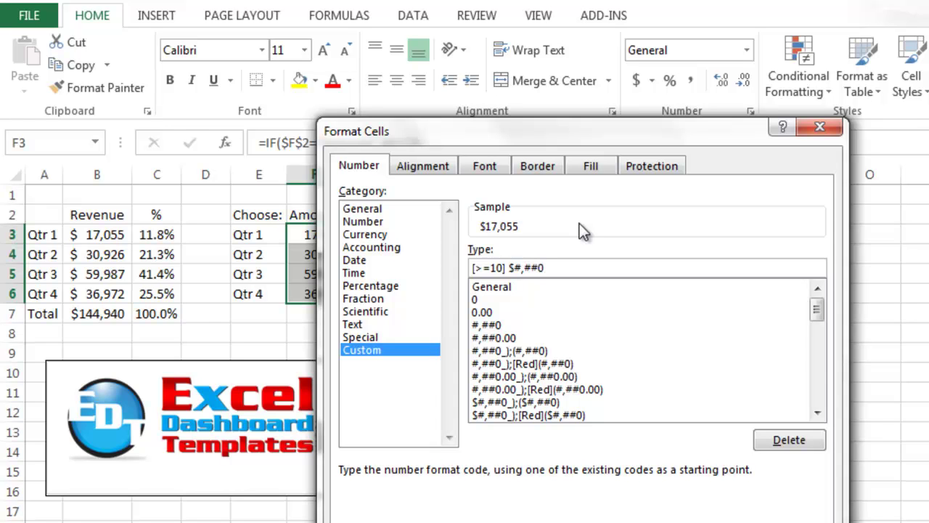
type(";[>0] 0.0%; 0")
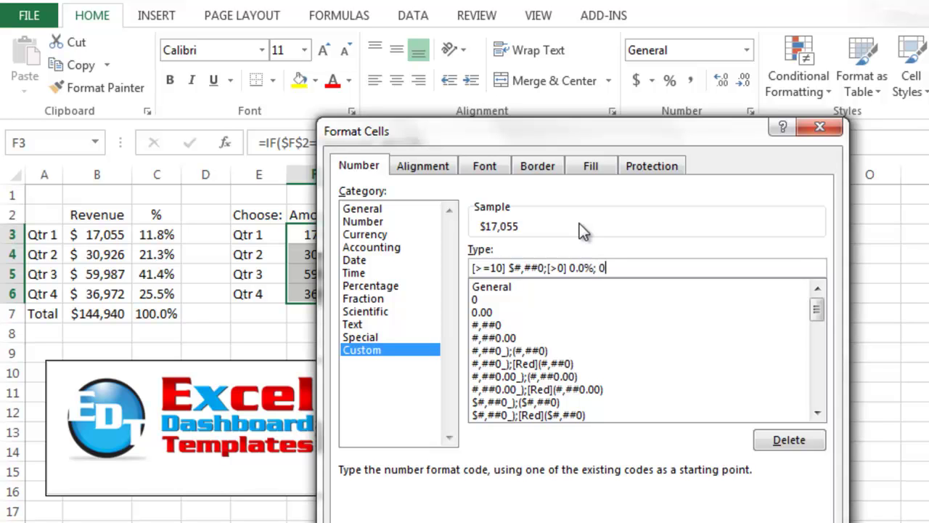
Adjust the final zero section of the format code and apply the custom format to F3:F6
type(";")
left_click_drag(598, 267, 611, 266)
left_click(617, 267)
left_click_drag(506, 267, 638, 267)
left_click(629, 267)
key("Left")
key("Left")
key("BackSpace")
left_click_drag(597, 267, 616, 273)
key("Return")
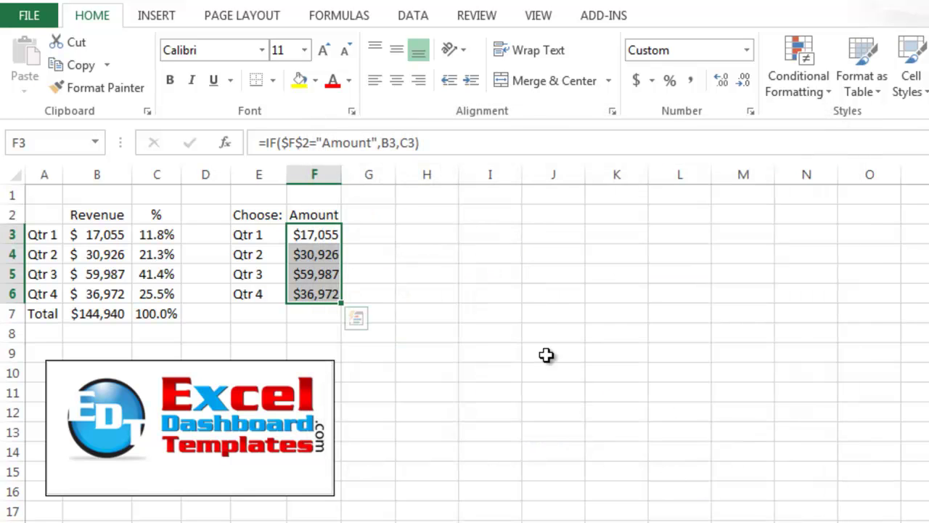
left_click(545, 355)
Switch the F2 drop-down choice to Percent
left_click(328, 216)
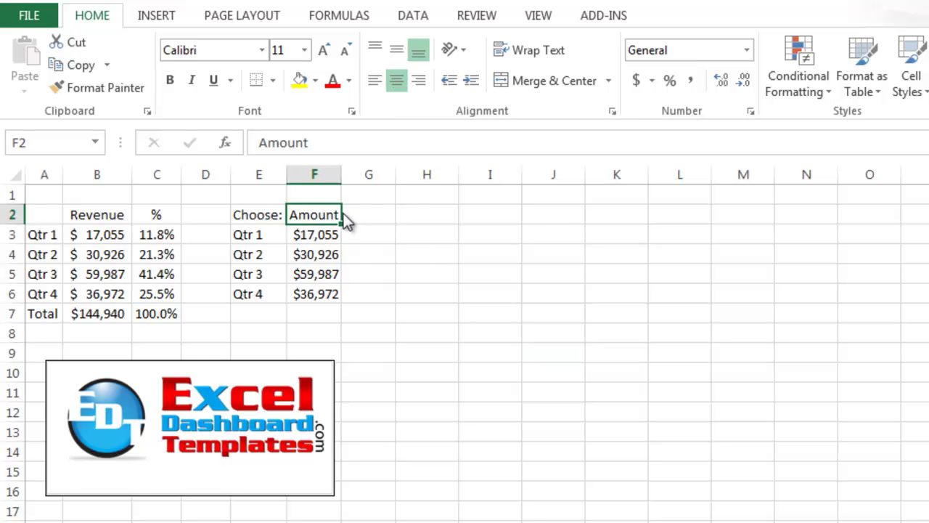
left_click(348, 215)
left_click(347, 245)
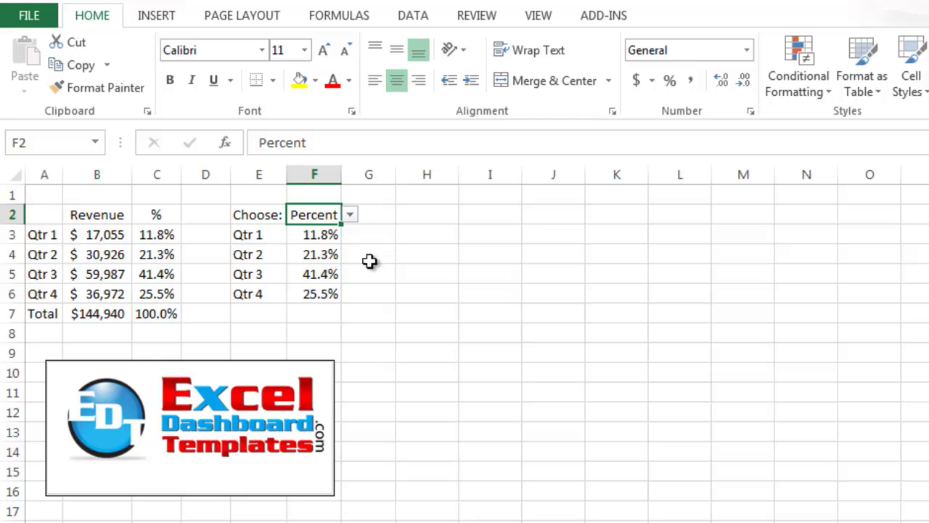
Switch the F2 drop-down choice to Amount and back to Percent to test the custom format in F3:F6
left_click(350, 214)
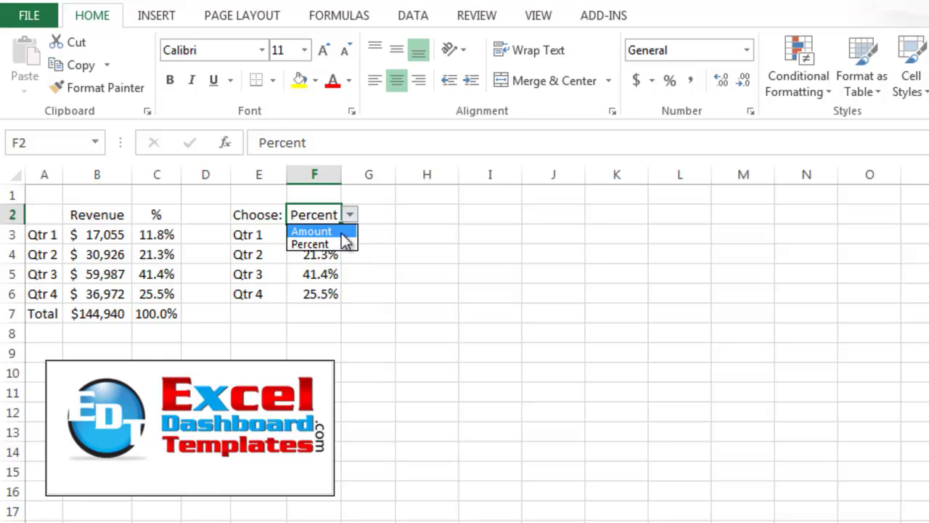
left_click(347, 231)
left_click(353, 217)
left_click(350, 243)
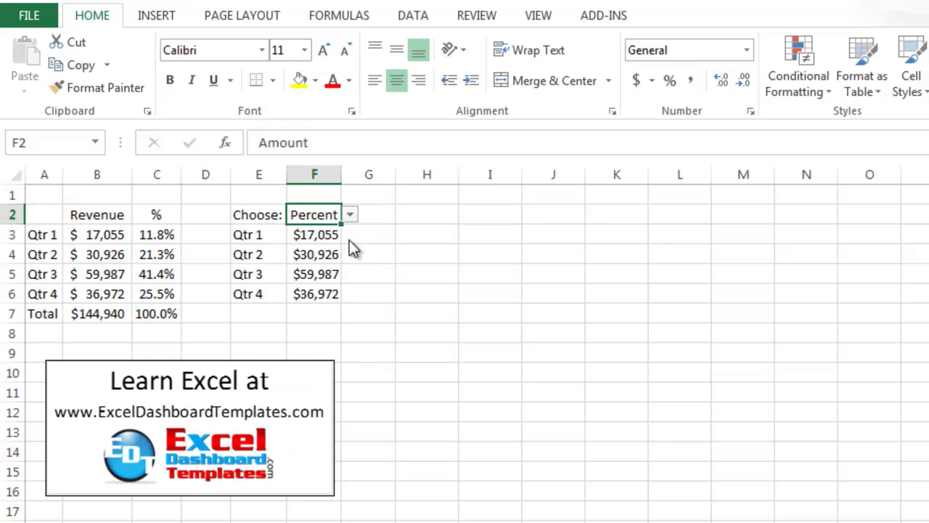
left_click(373, 234)
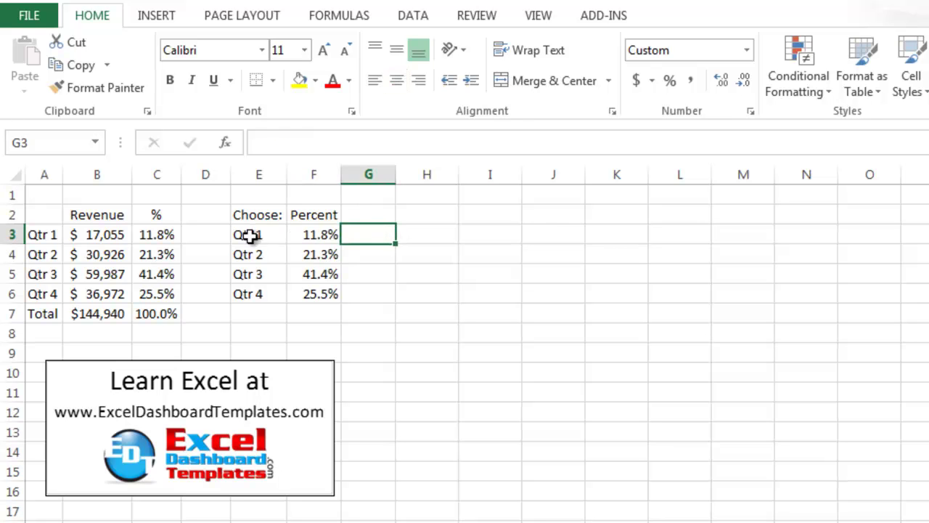
Insert a 2-D clustered column chart from E2:F6 and move it beside the data, starting around column G, row 2
left_click_drag(244, 213, 319, 294)
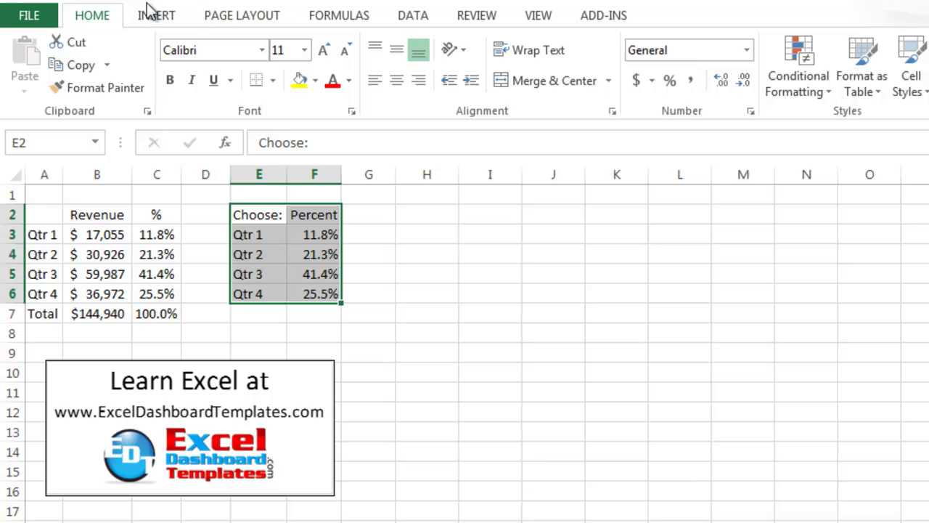
left_click(176, 20)
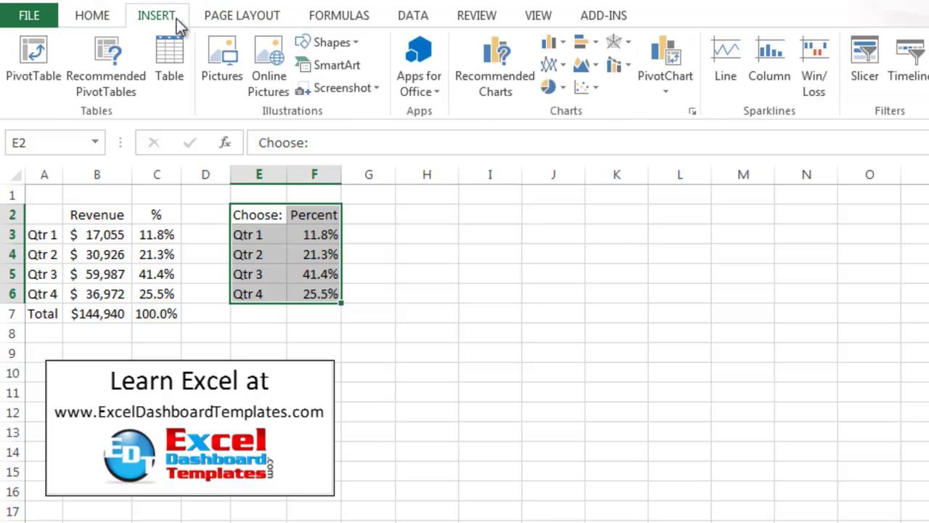
key("ctrl+q")
left_click(553, 45)
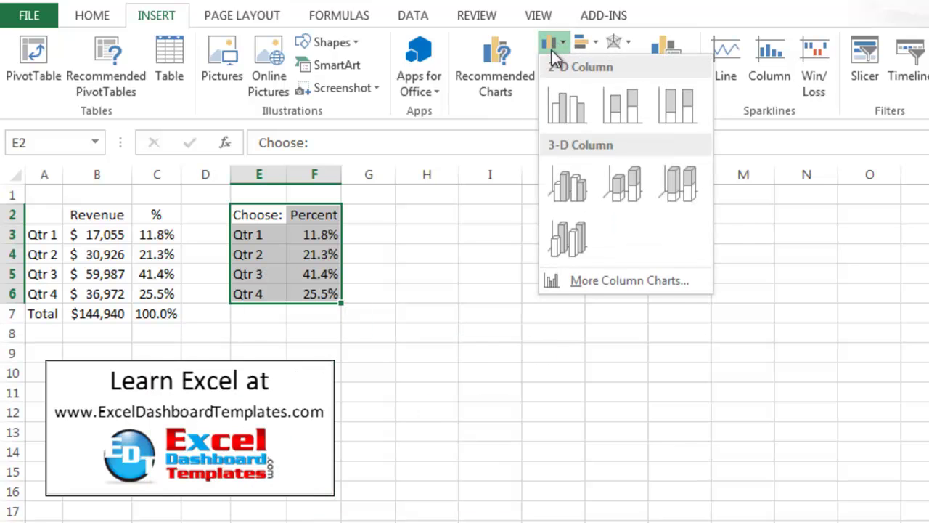
left_click(559, 100)
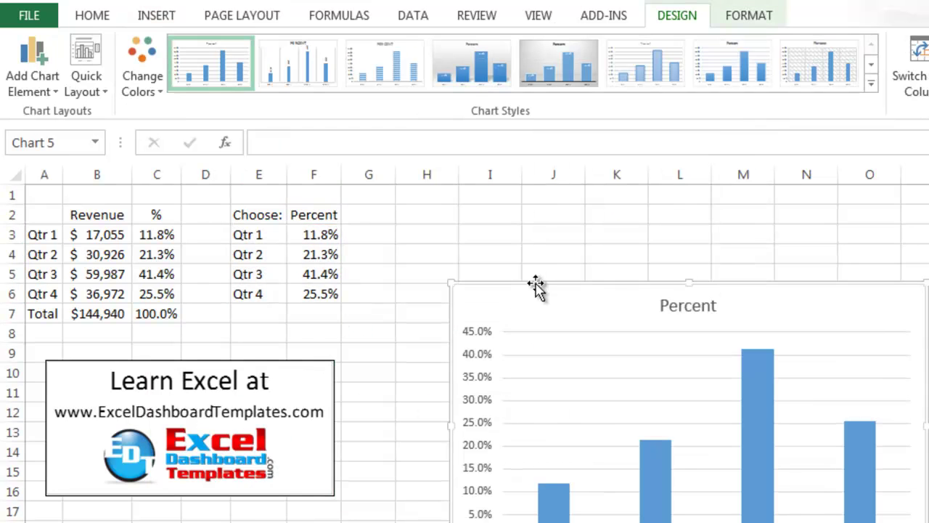
left_click_drag(535, 284, 433, 203)
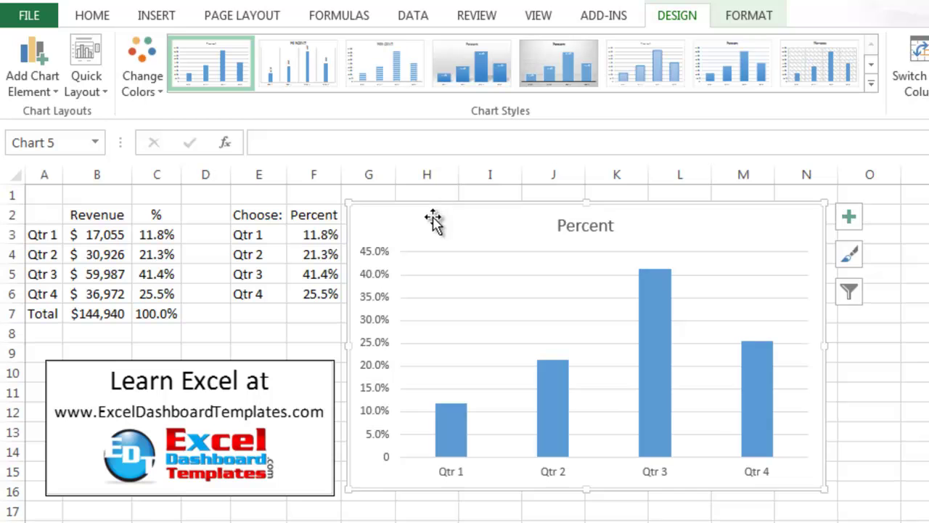
Test the new chart by switching the F2 choice to Amount, back to Percent, and to Amount again
left_click(314, 218)
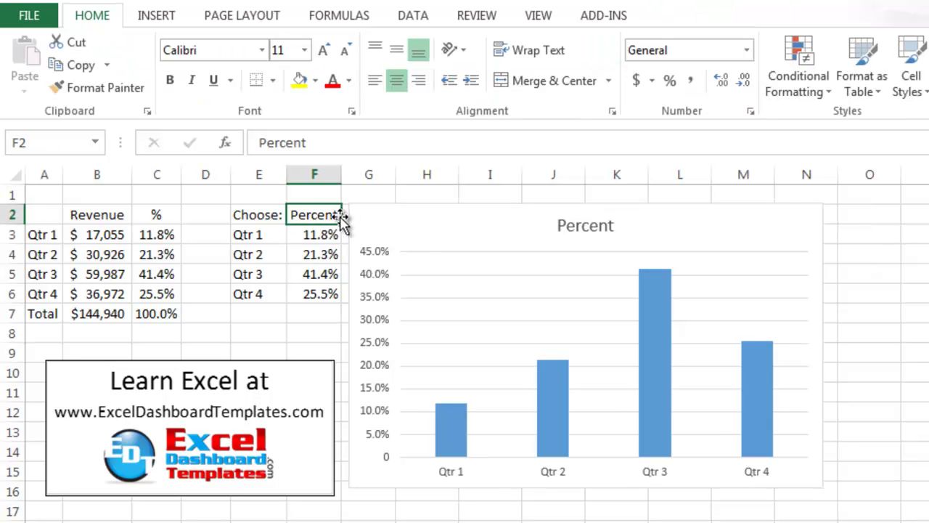
left_click(349, 215)
left_click(346, 232)
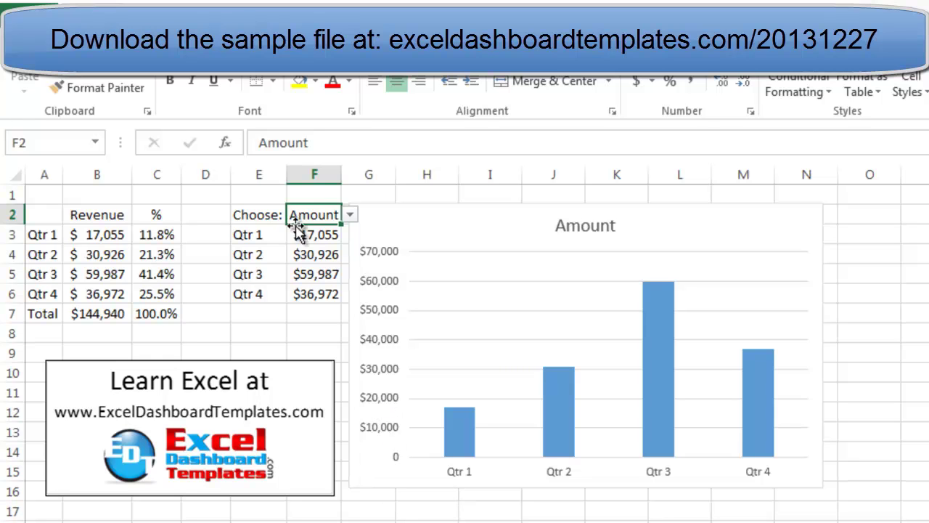
left_click(349, 214)
left_click(339, 243)
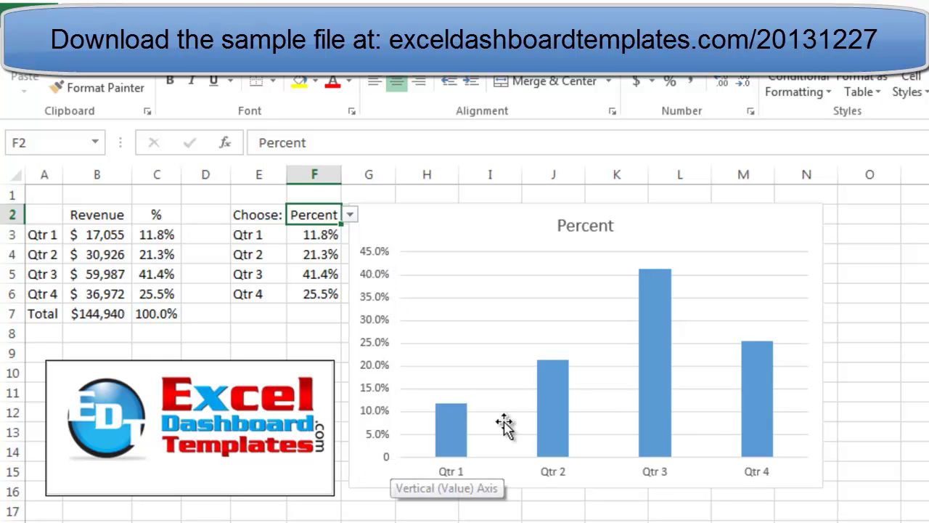
left_click(349, 215)
left_click(344, 232)
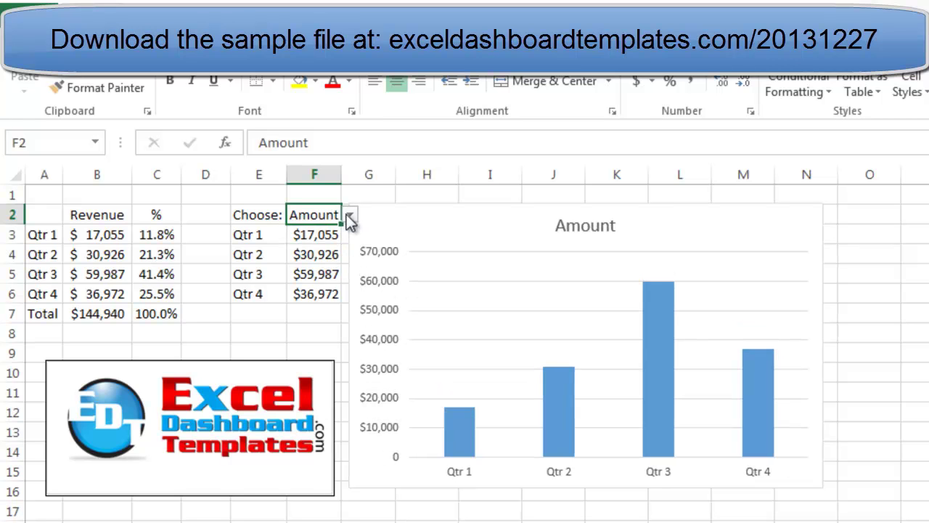